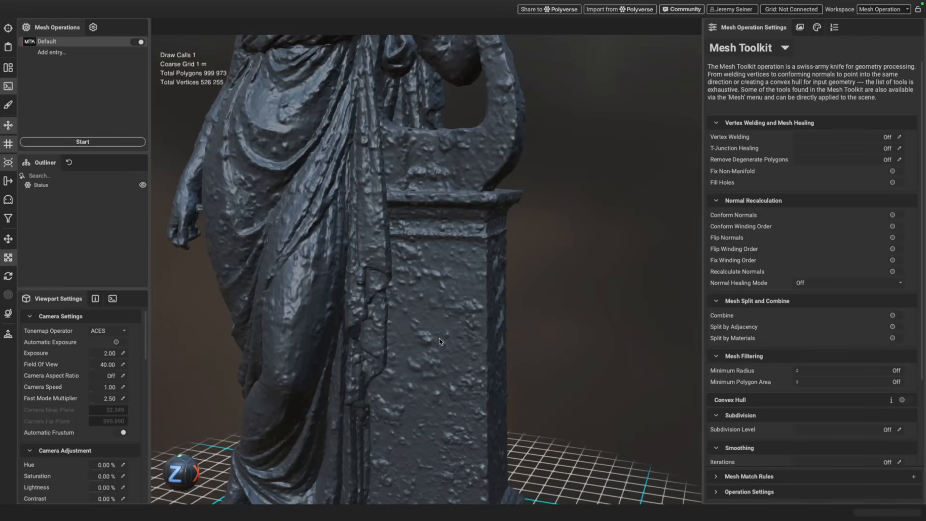
- Examine the statue's rough, bumpy surface from several distances and angles
scroll(429, 373, "down", 10)
left_click_drag(431, 358, 454, 354)
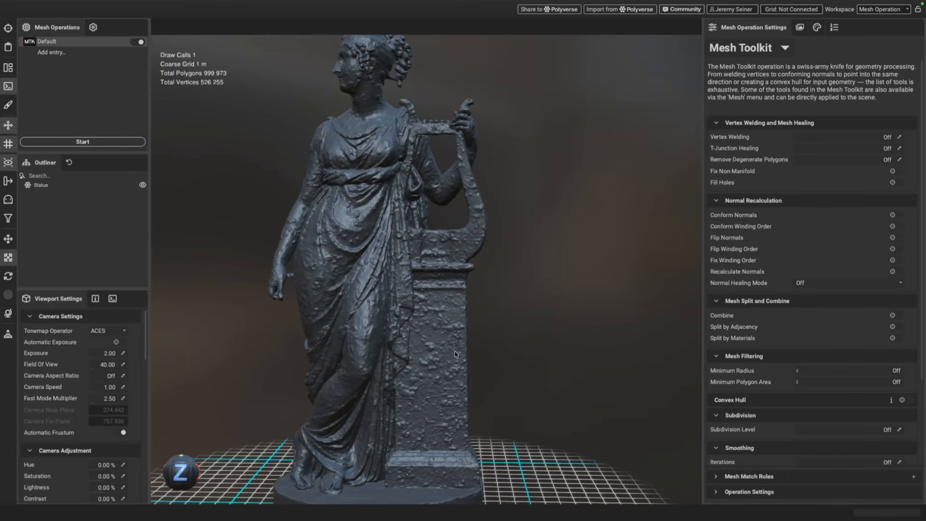
scroll(451, 313, "down", 3)
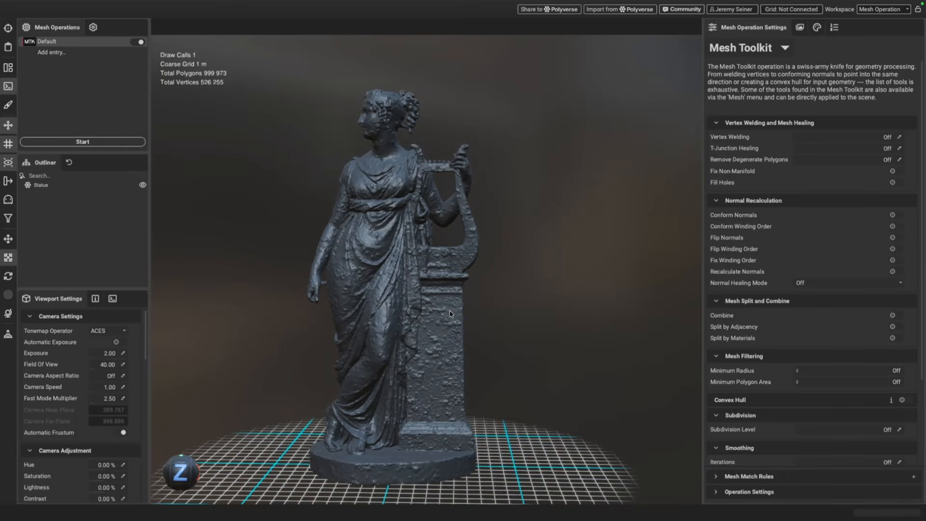
scroll(445, 319, "down", 3)
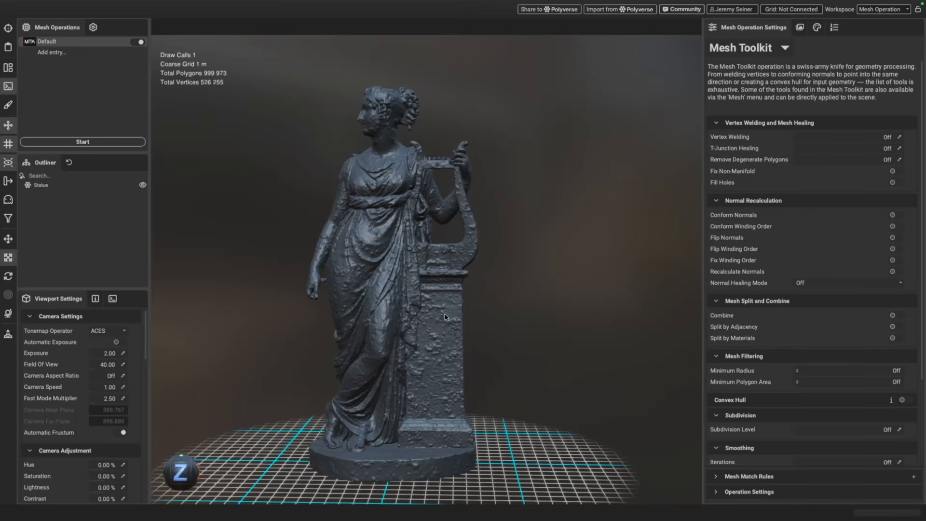
scroll(445, 317, "up", 5)
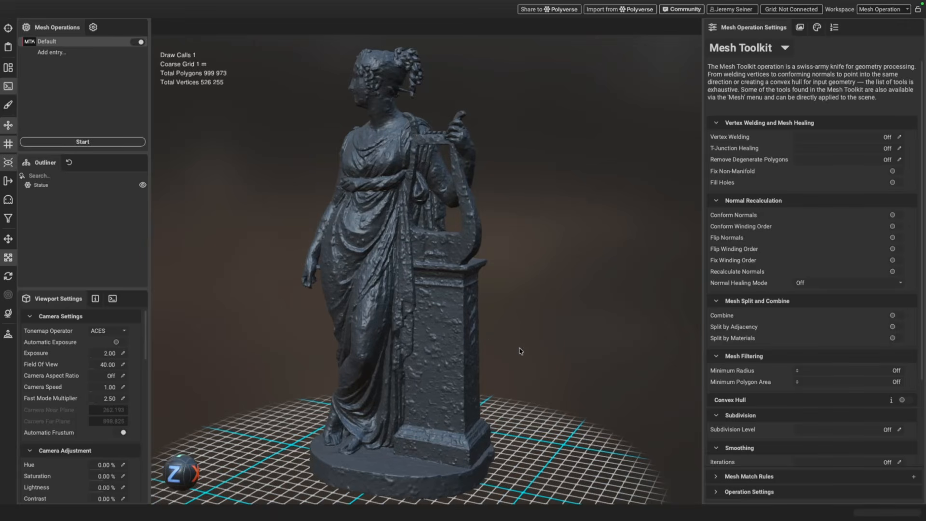
mouse_move(435, 339)
left_mouse_down()
mouse_move(486, 353)
mouse_move(502, 346)
mouse_move(451, 343)
mouse_move(446, 329)
left_mouse_up()
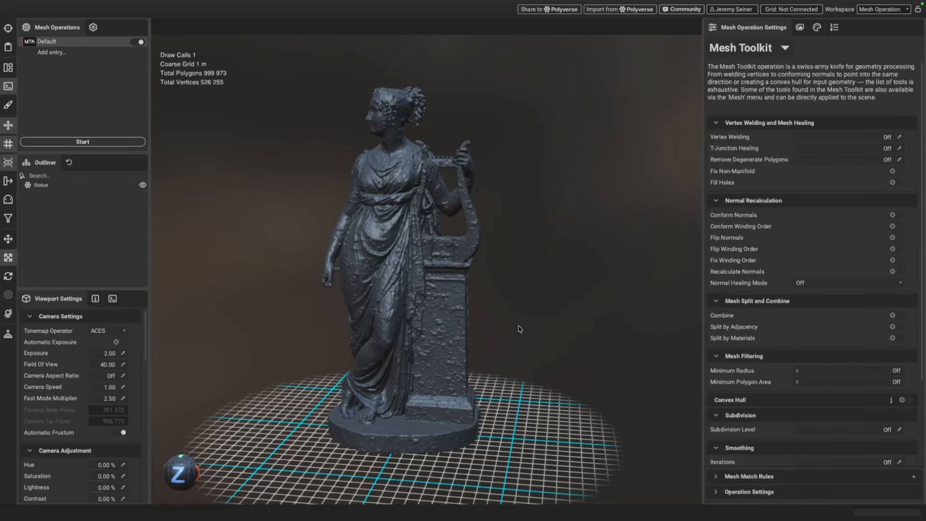
scroll(446, 313, "up", 3)
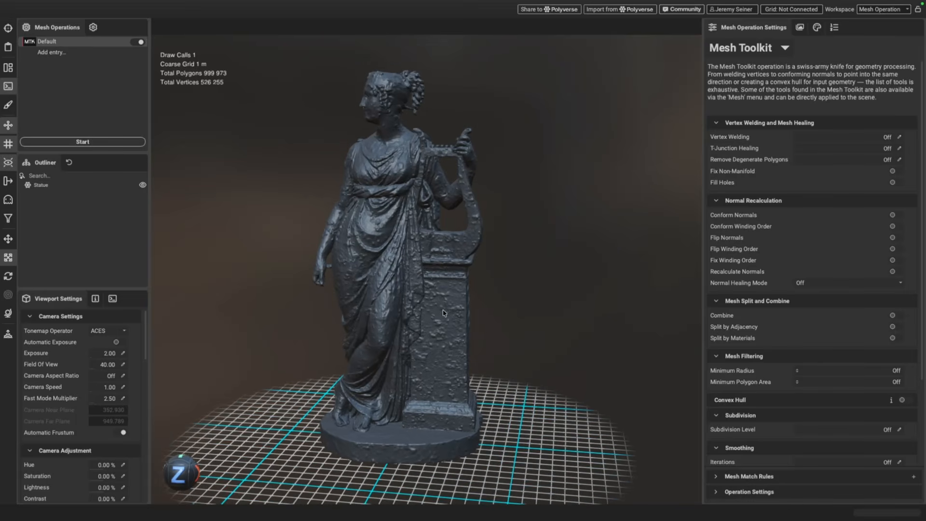
middle_click_drag(443, 310, 450, 306)
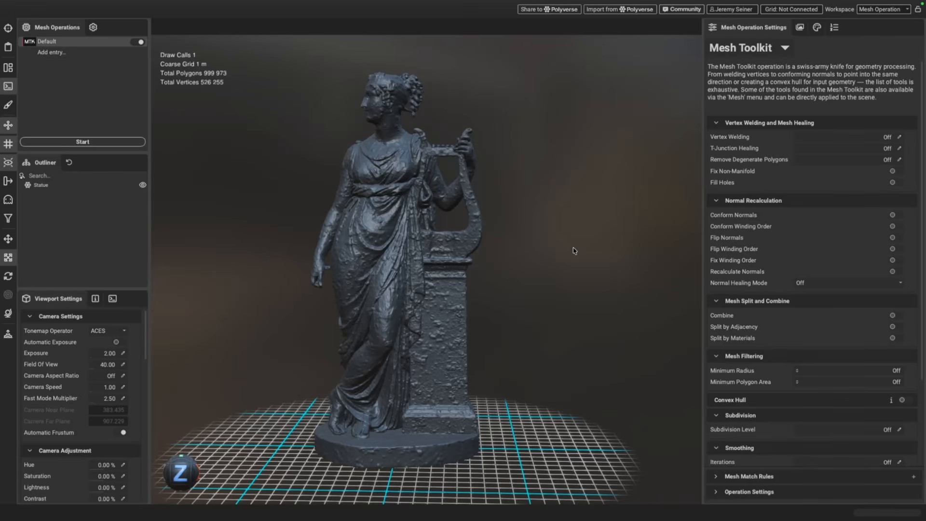
scroll(749, 345, "down", 3)
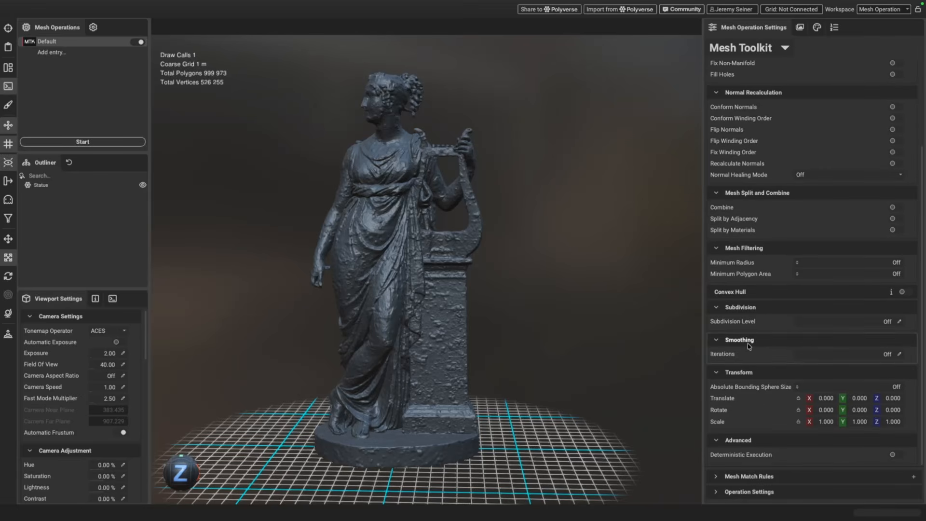
scroll(748, 346, "up", 3)
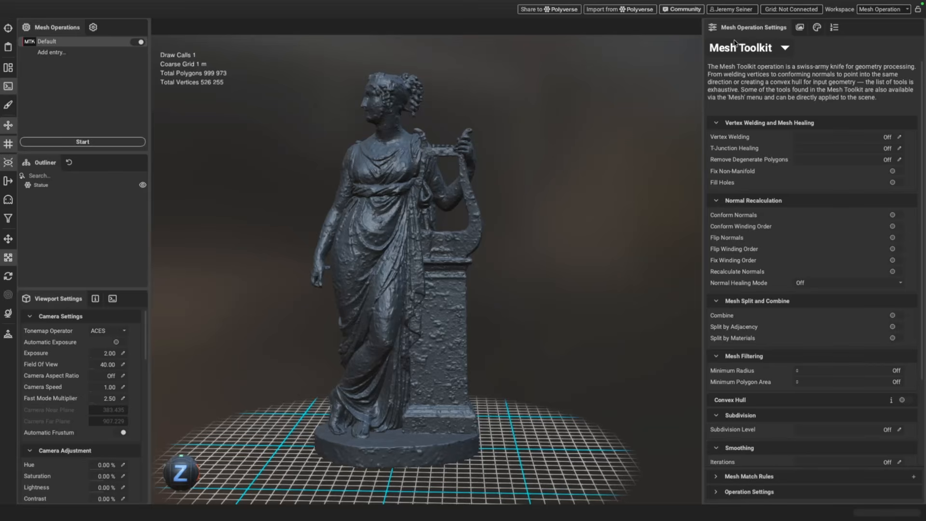
left_click(749, 50)
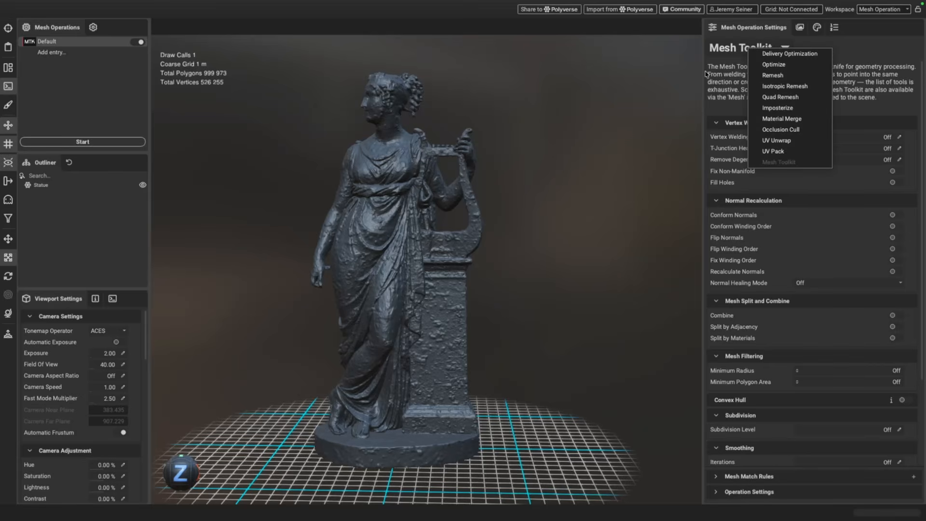
left_click(734, 95)
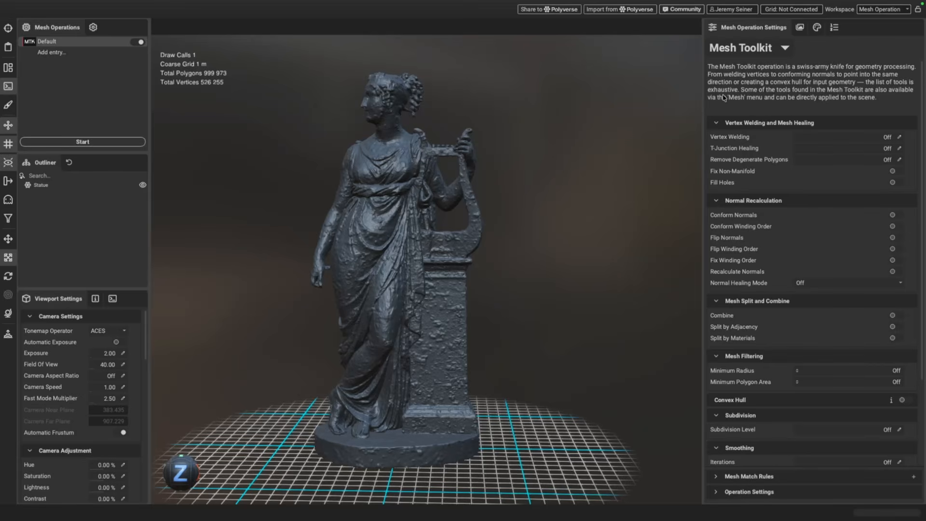
- Turn on mesh smoothing in the Mesh Toolkit settings with 14 iterations
scroll(723, 98, "down", 3)
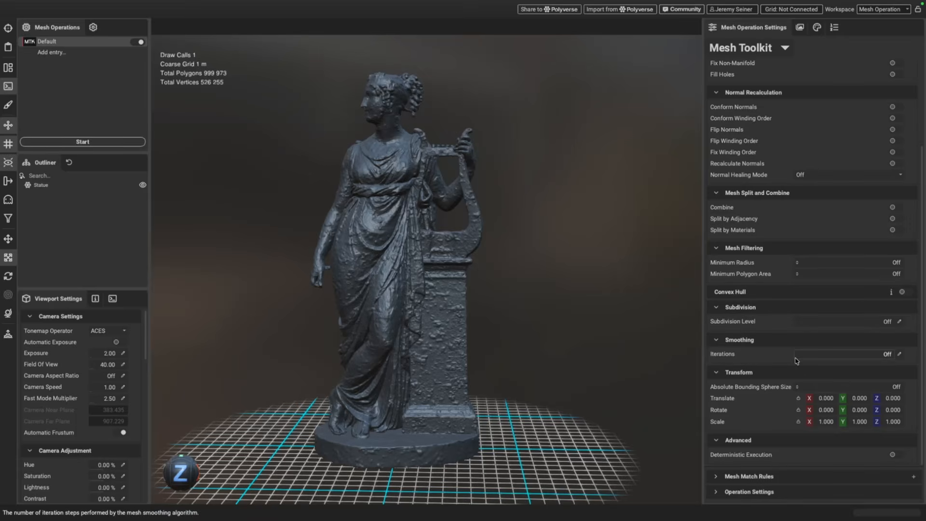
left_click_drag(799, 358, 815, 361)
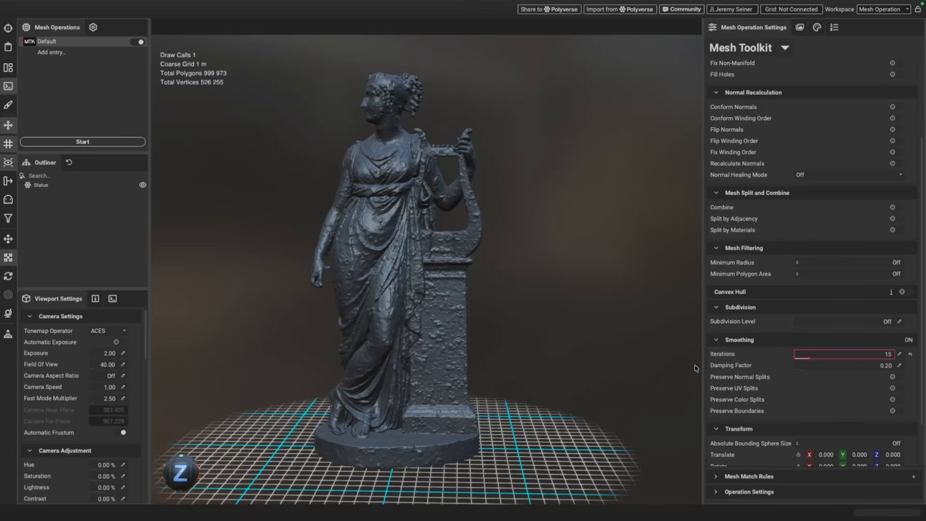
left_click(800, 359)
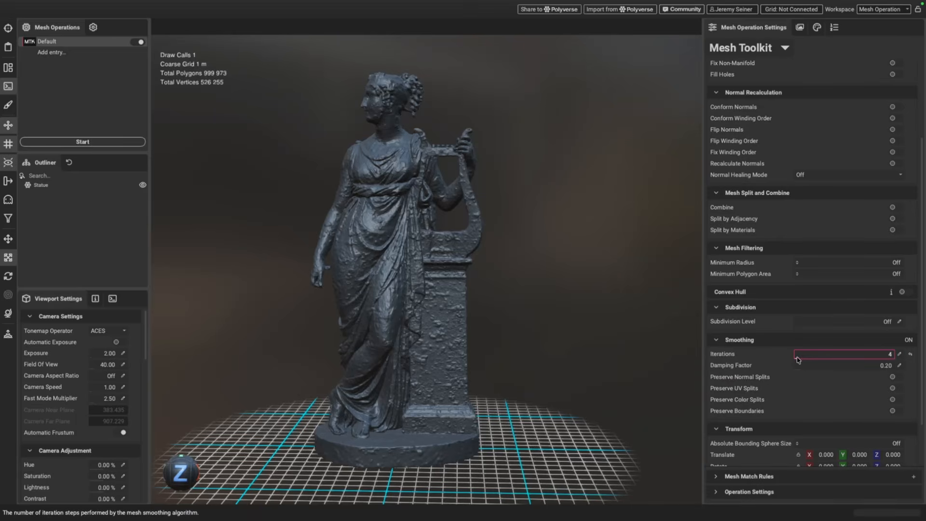
left_click_drag(797, 359, 809, 359)
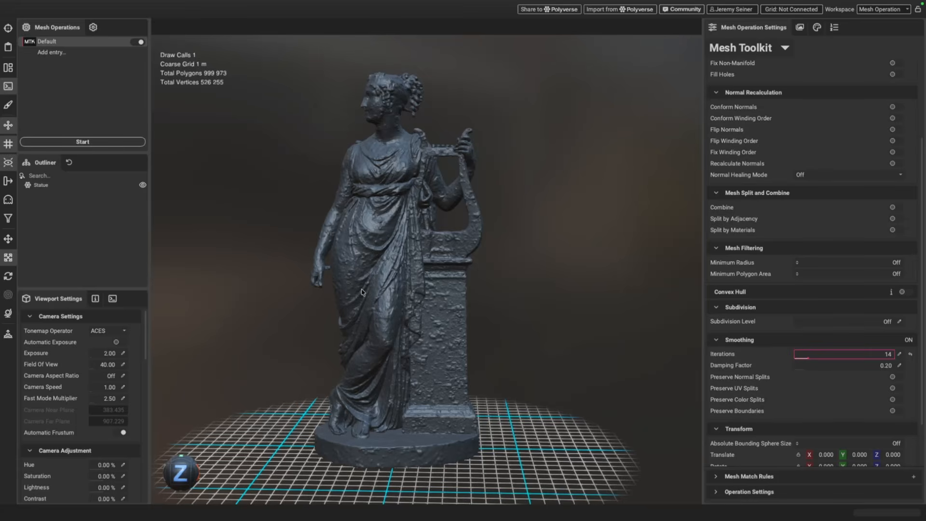
scroll(441, 328, "up", 3)
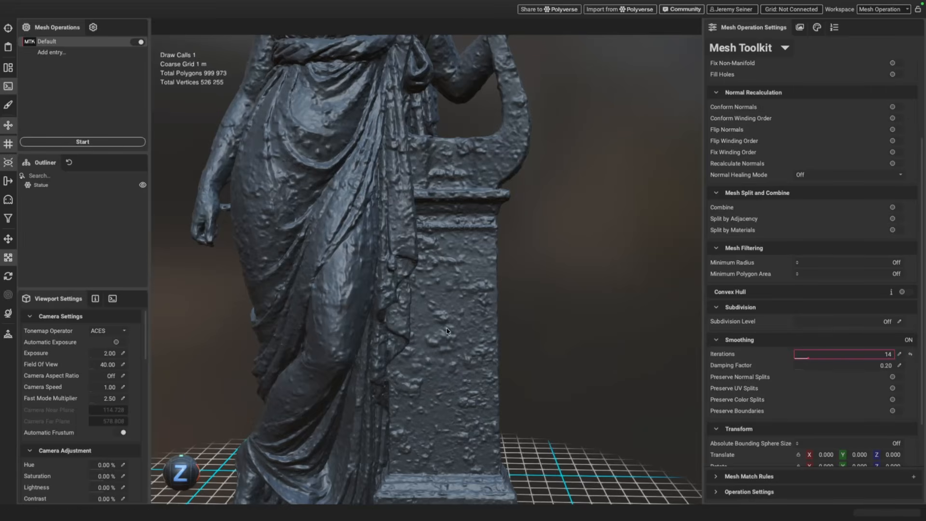
scroll(446, 330, "down", 3)
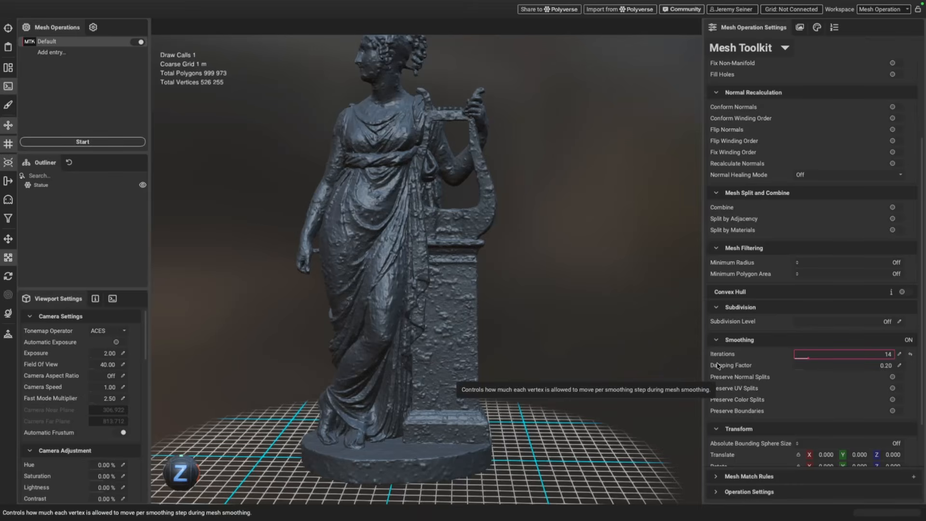
- Set the smoothing damping factor to 1.55 and the smoothing iterations to 7
left_click_drag(810, 371, 872, 372)
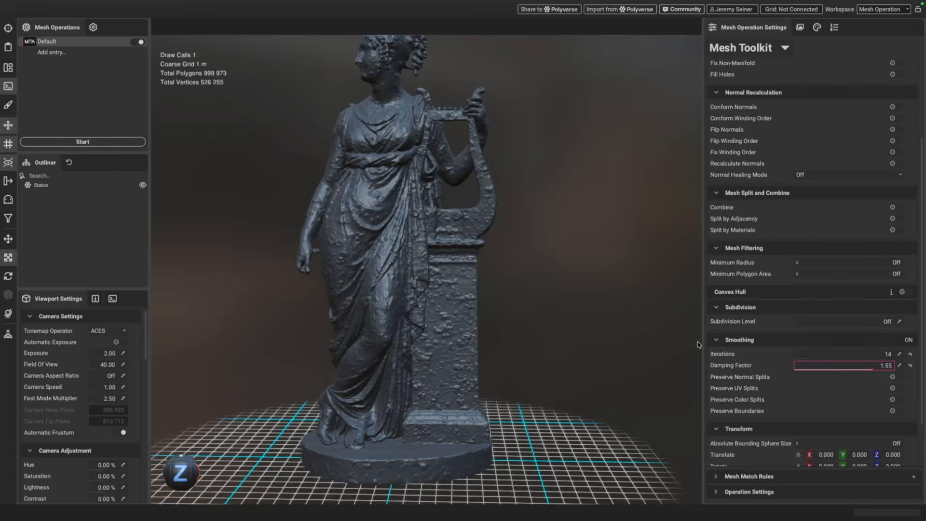
left_click(800, 355)
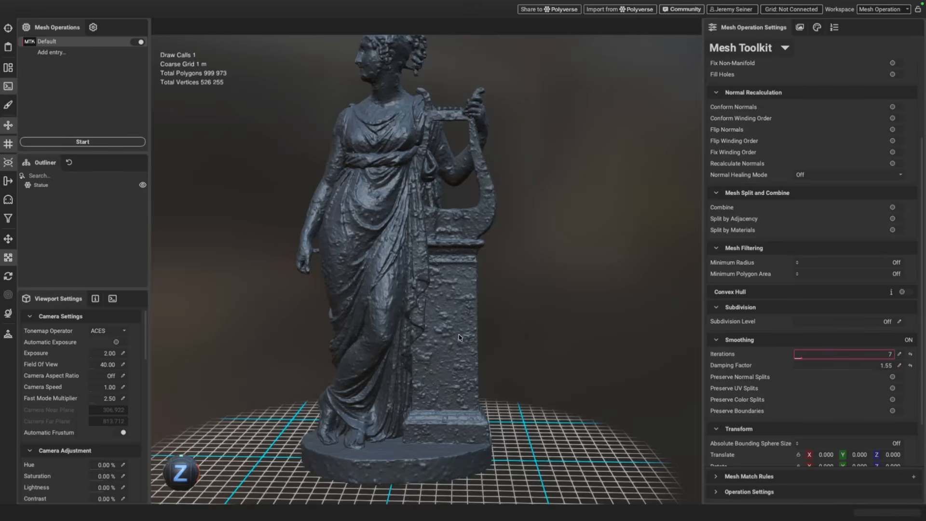
scroll(458, 334, "down", 2)
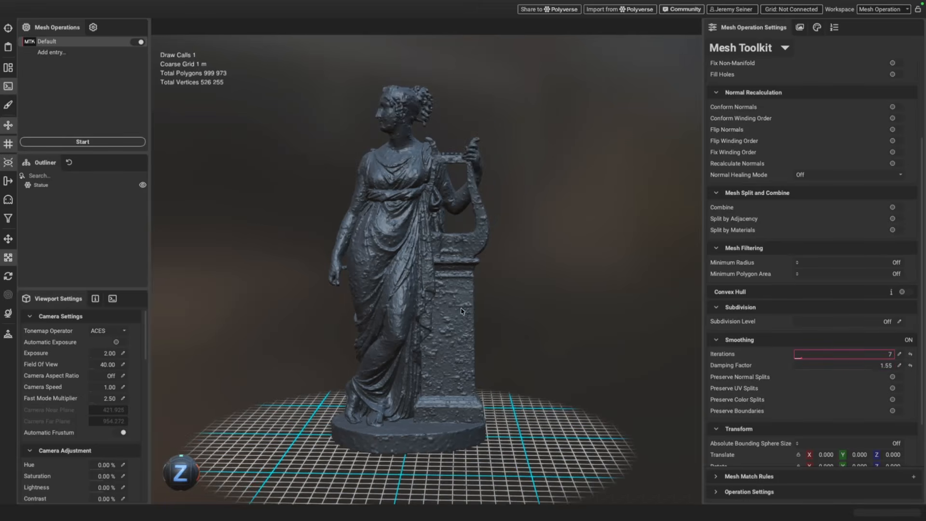
- Adjust the mesh smoothing to 13 iterations with a damping factor of 1.21
left_click(804, 359)
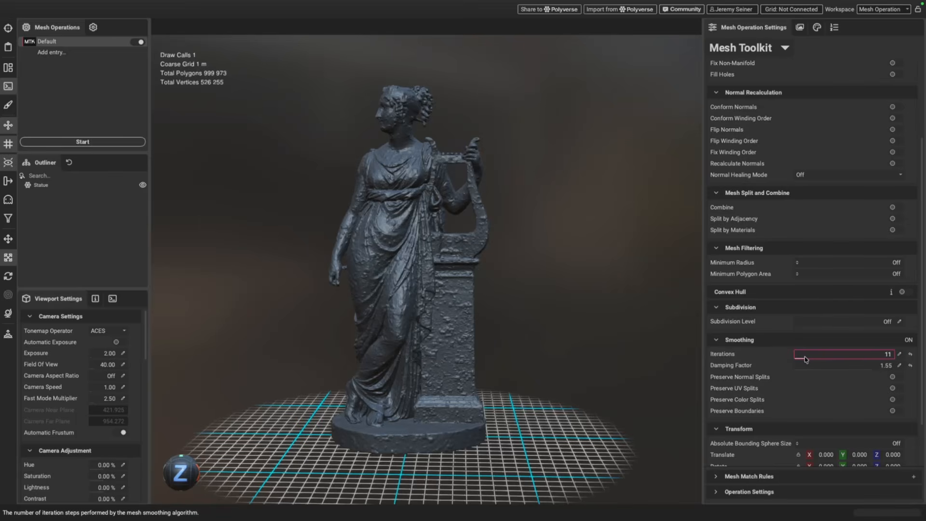
left_click(867, 370)
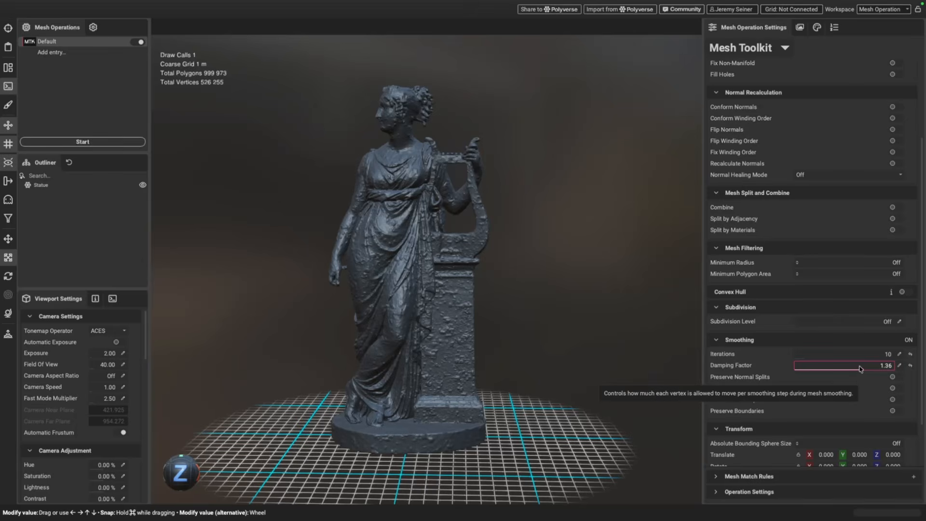
left_click_drag(860, 368, 833, 357)
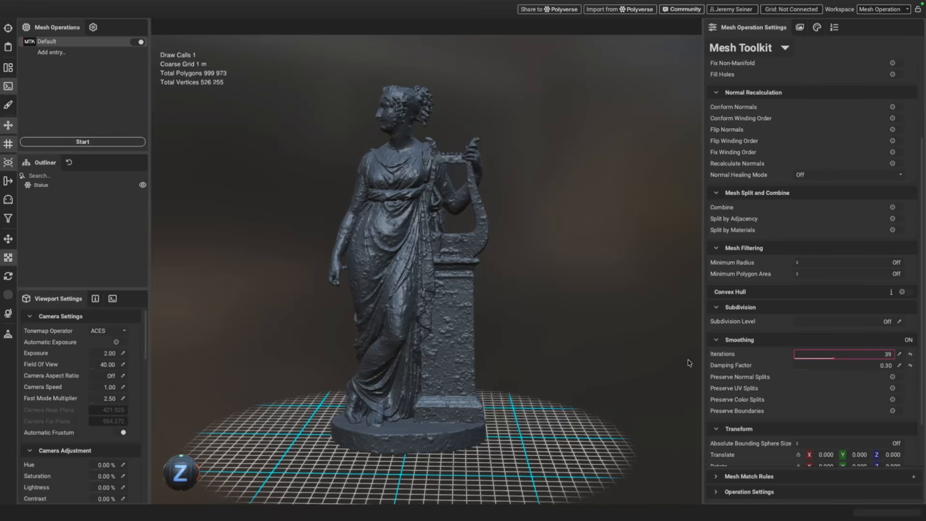
left_click_drag(821, 372, 854, 370)
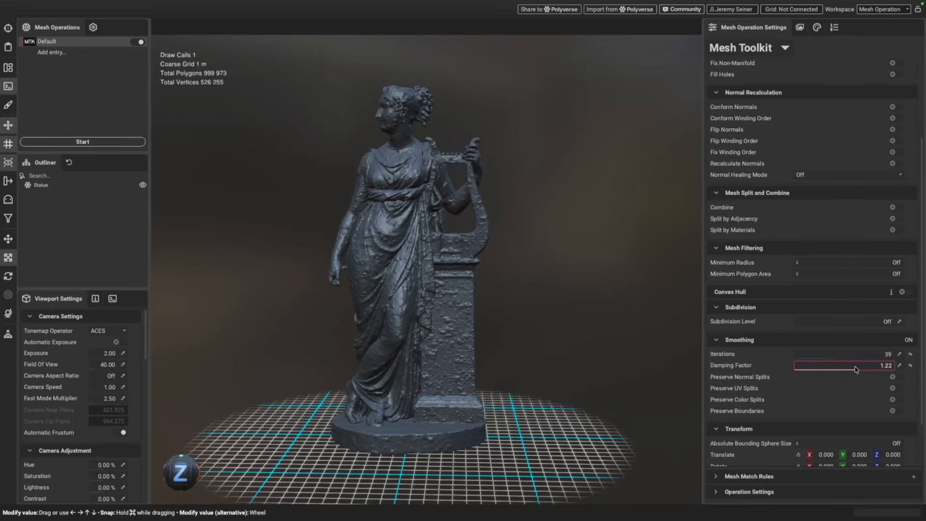
left_click_drag(837, 357, 814, 358)
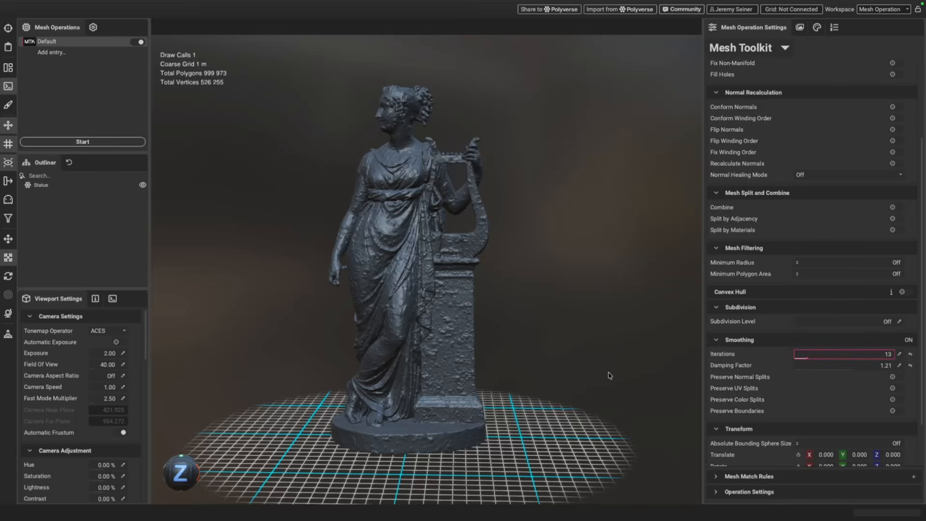
- Select the statue and examine its wireframe around the pedestal's base edges
left_click(459, 337)
scroll(465, 424, "up", 6)
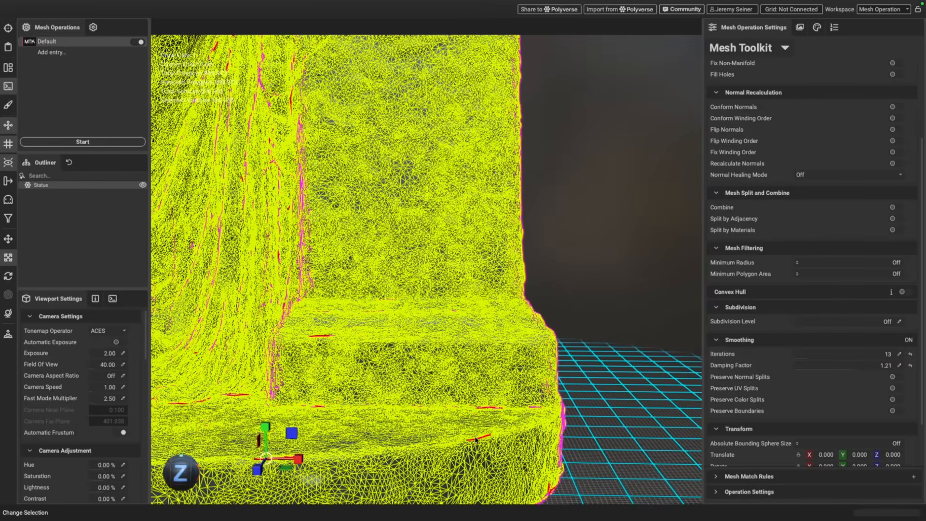
scroll(481, 435, "up", 2)
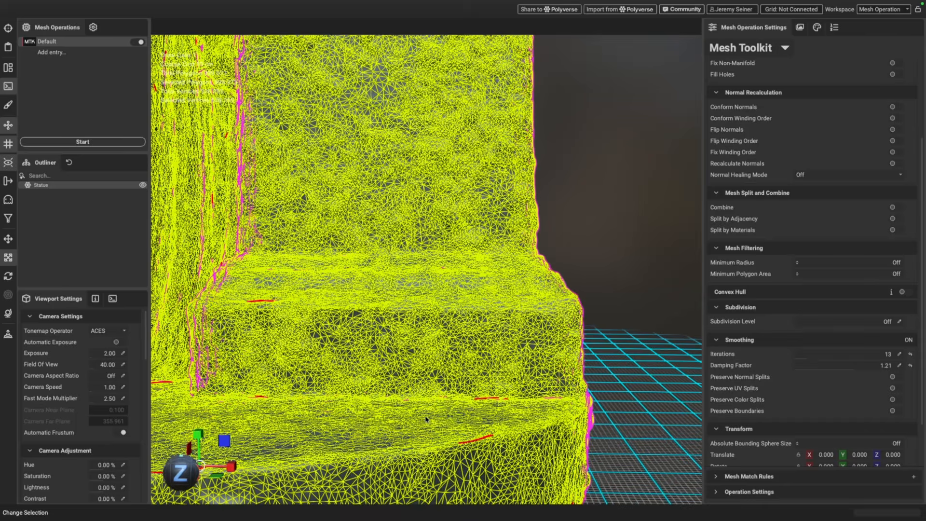
scroll(426, 419, "down", 8)
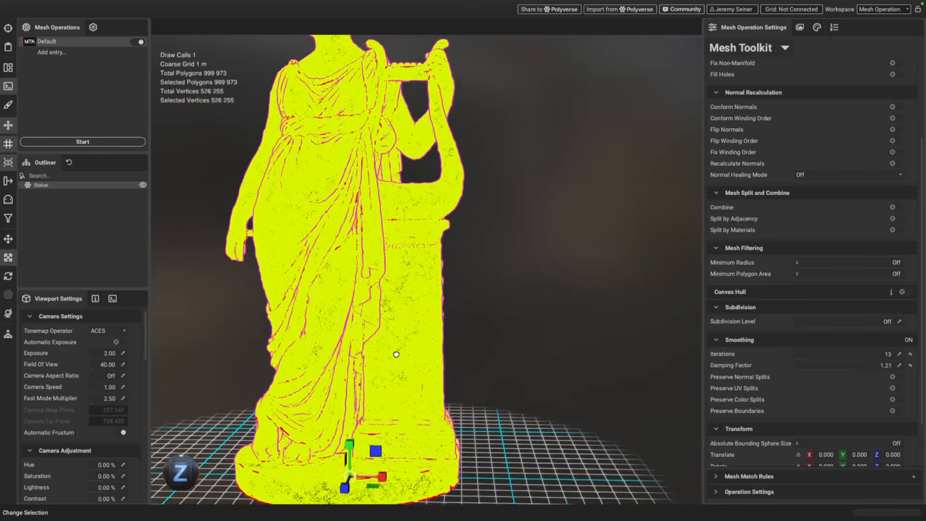
scroll(401, 347, "down", 6)
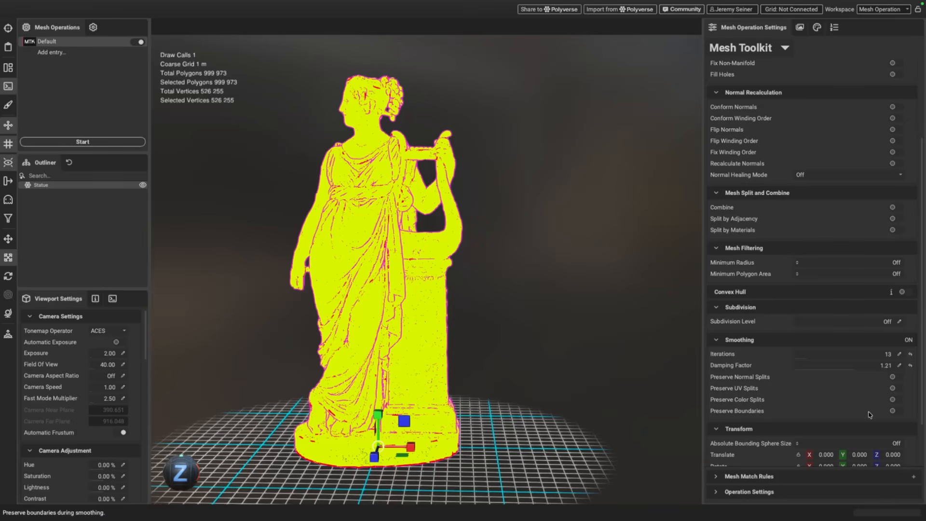
- Enable Preserve Boundaries for the smoothing and run the Mesh Toolkit operation on the deselected statue
left_click(893, 411)
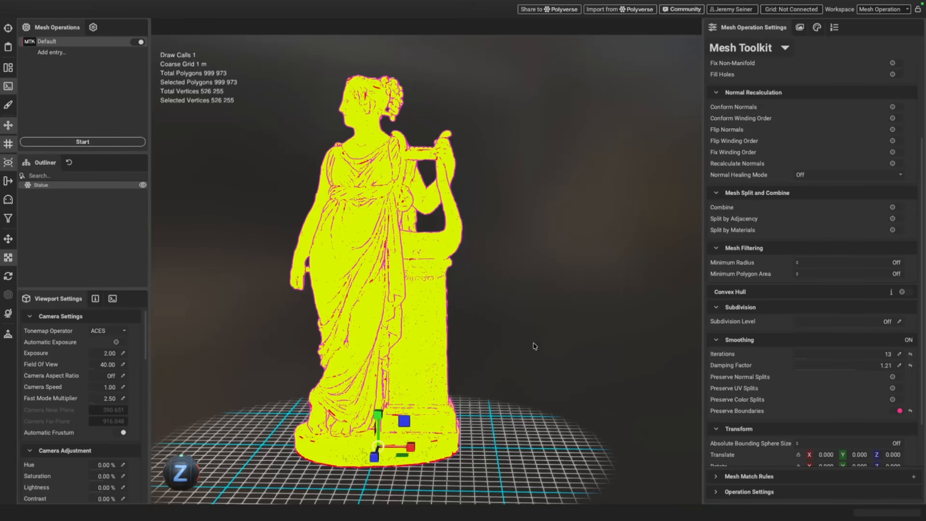
left_click(534, 346)
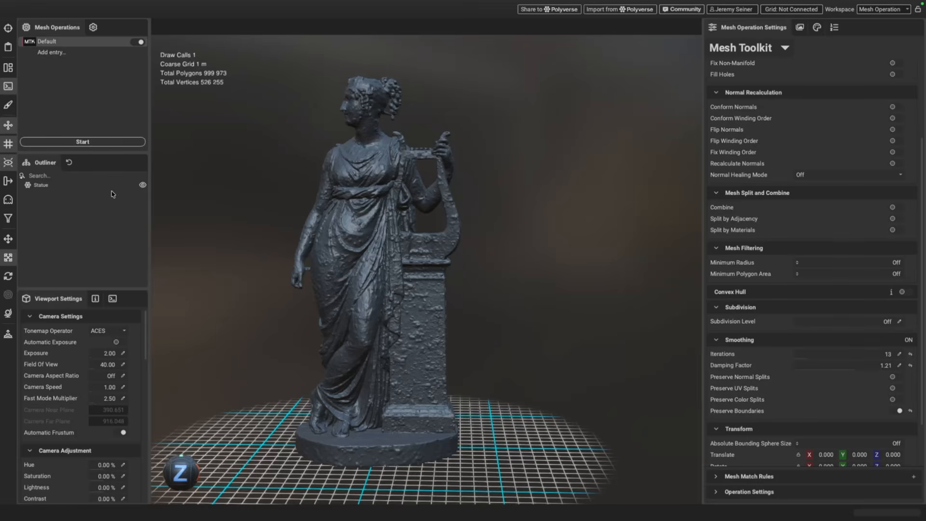
left_click(83, 142)
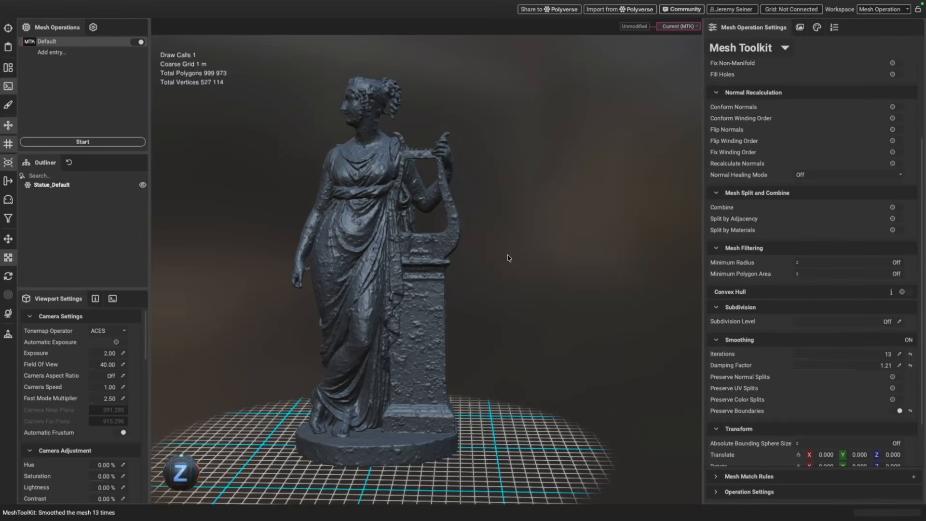
- Examine the smoothed statue's drapery and pedestal surface up close
scroll(414, 322, "up", 2)
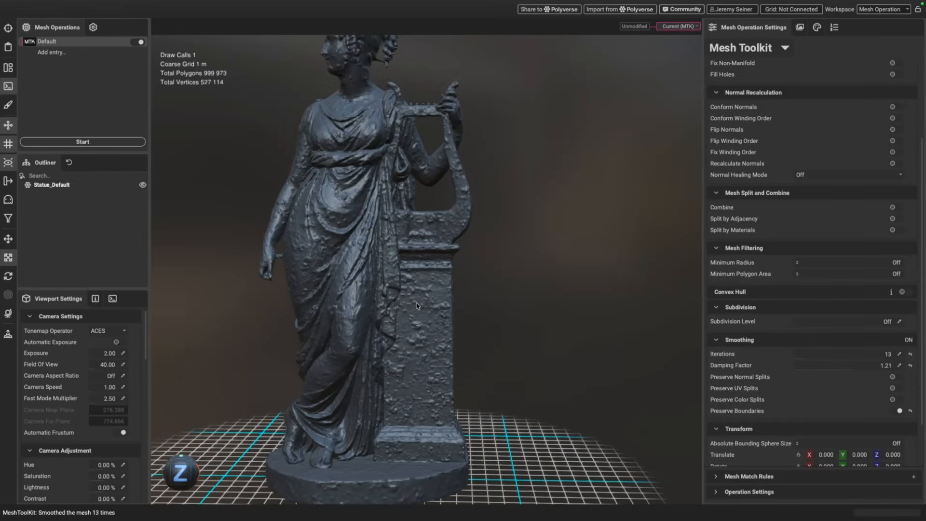
mouse_move(418, 305)
left_mouse_down()
mouse_move(329, 306)
mouse_move(430, 302)
left_mouse_up()
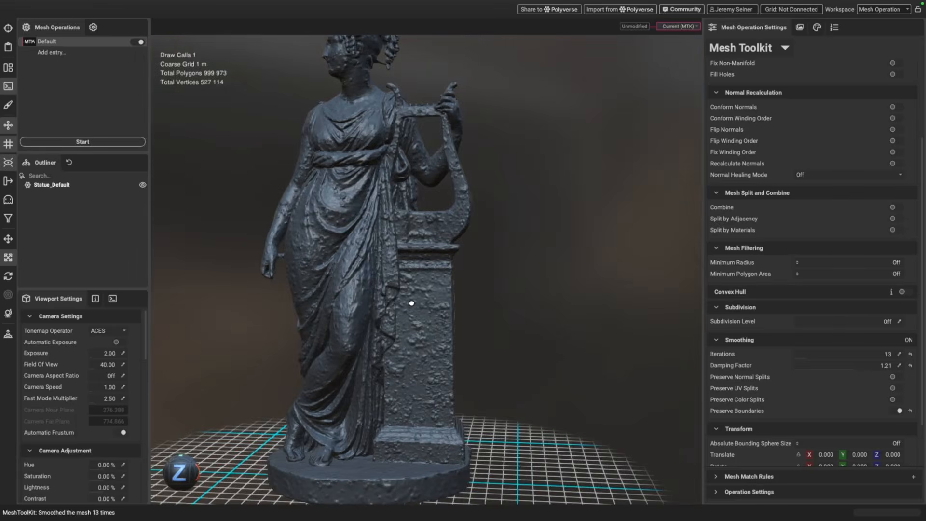
scroll(430, 332, "up", 5)
scroll(431, 332, "up", 5)
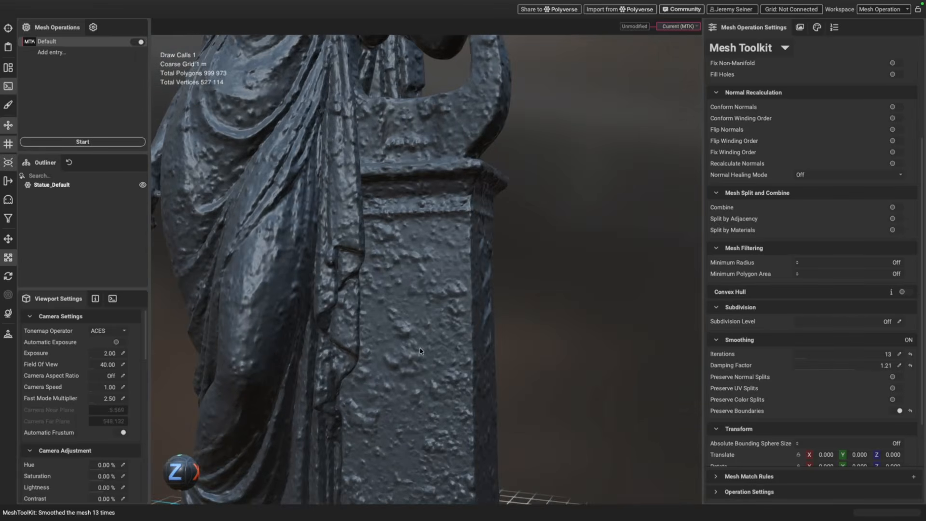
- Inspect the wireframe density on the smoothed statue's pedestal, and deselect the mesh to view the whole statue
left_click(444, 313)
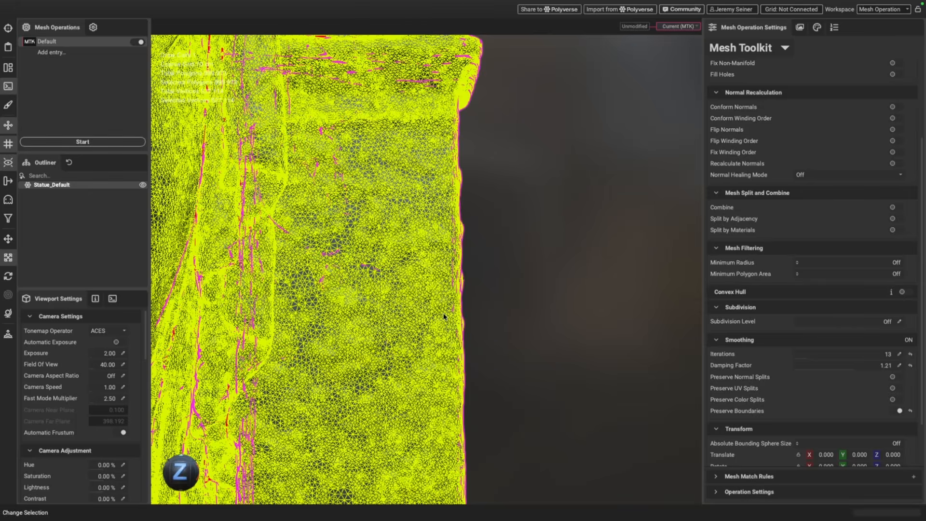
left_click(567, 310)
scroll(410, 298, "down", 8)
scroll(409, 298, "down", 5)
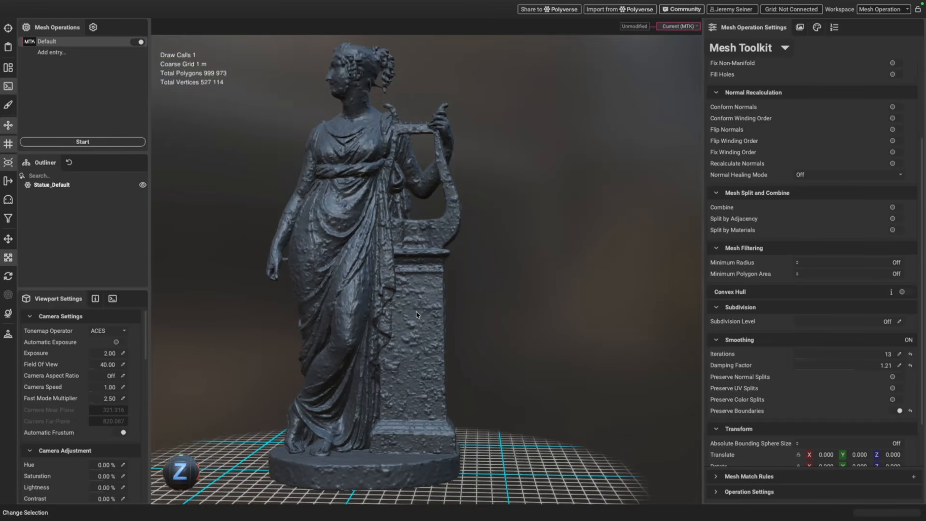
scroll(415, 367, "down", 3)
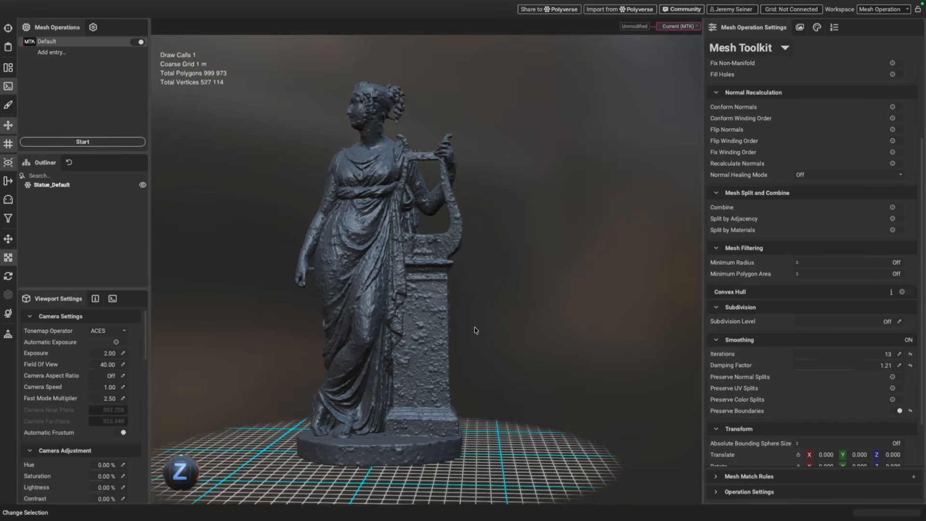
left_click_drag(435, 314, 434, 318, "alt")
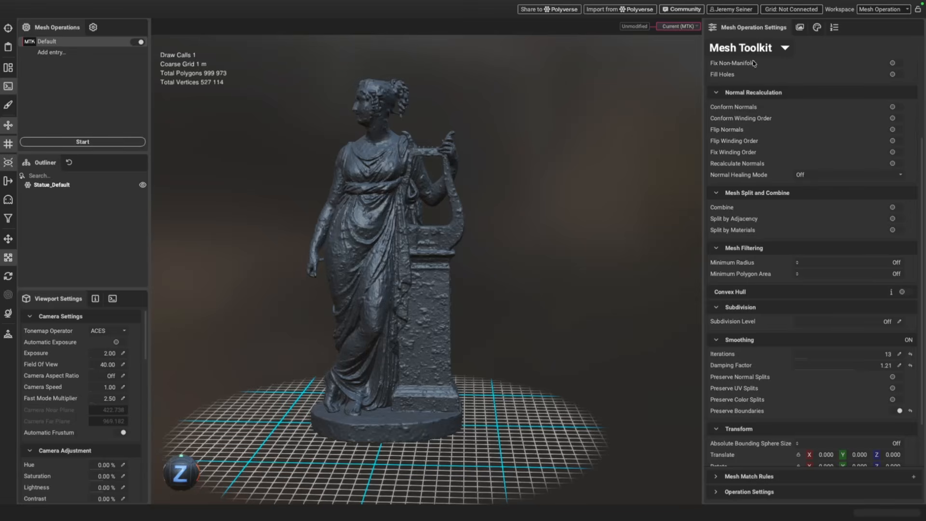
- Rename the existing Mesh Toolkit operation as Smooth
scroll(736, 149, "up", 3)
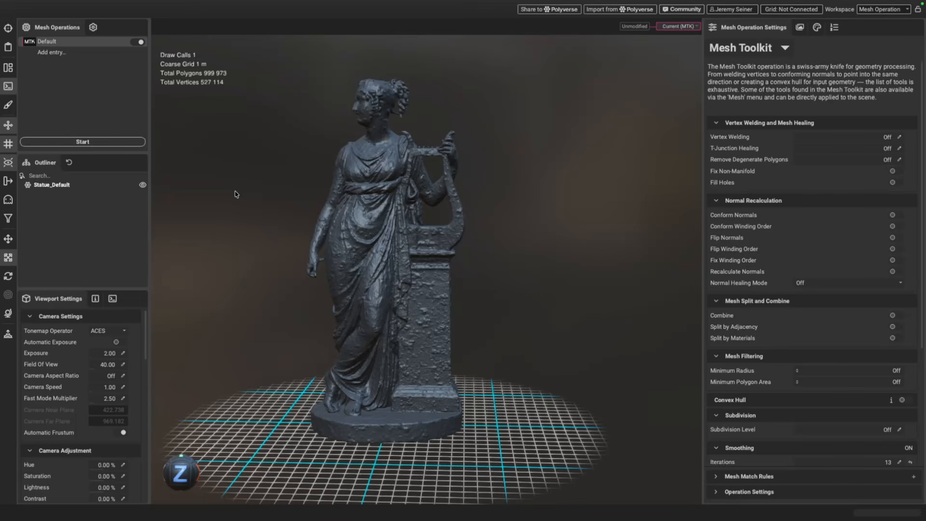
double_click(46, 42)
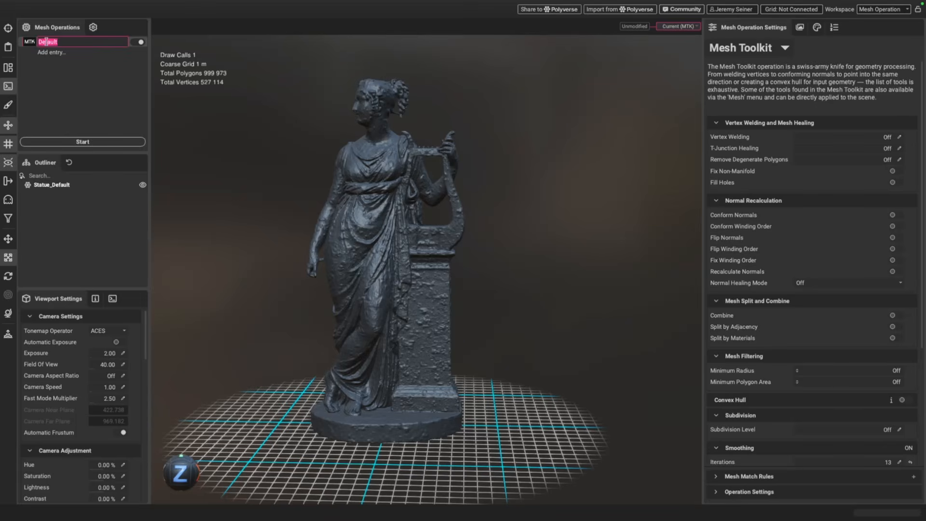
type("Smooth")
key("Return")
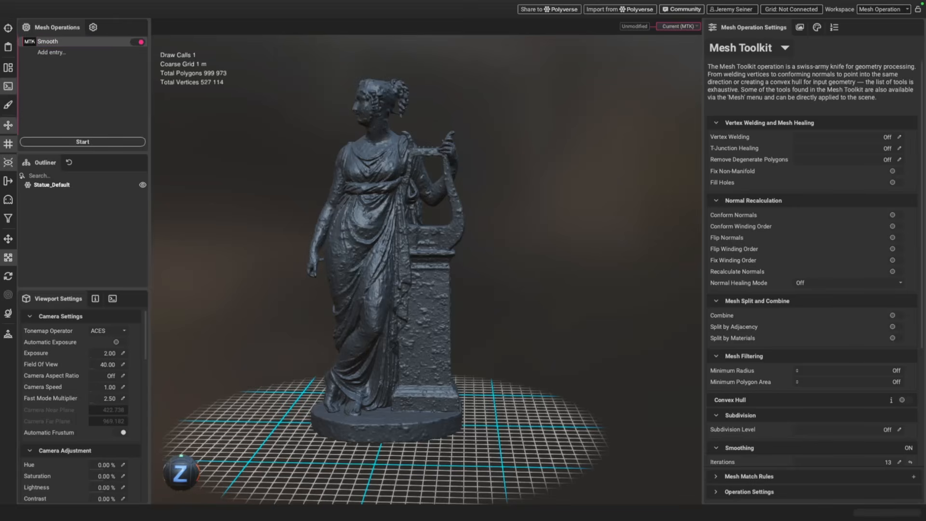
- Add a second mesh operation named Recalculate Normals, set its type to Mesh Toolkit, and enable Recalculate Normals in it
left_click(44, 53)
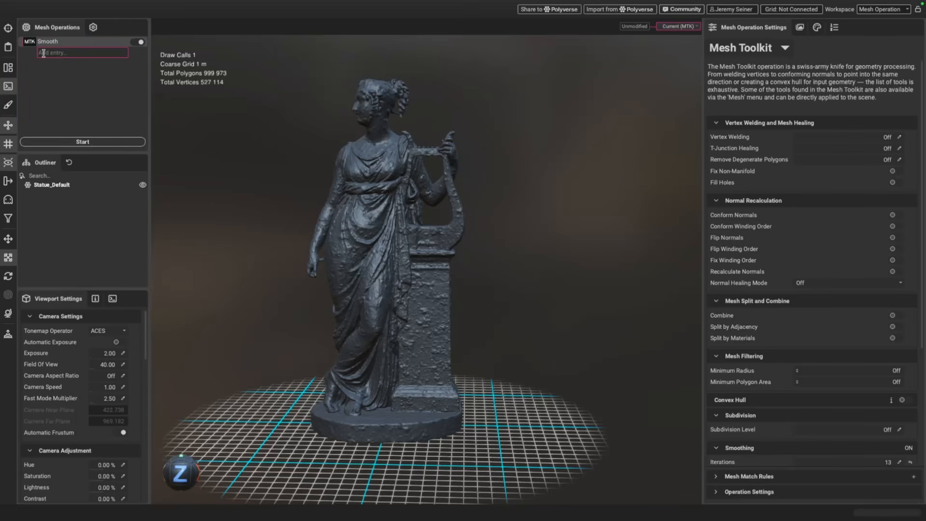
type("Recalculate Normals")
key("Return")
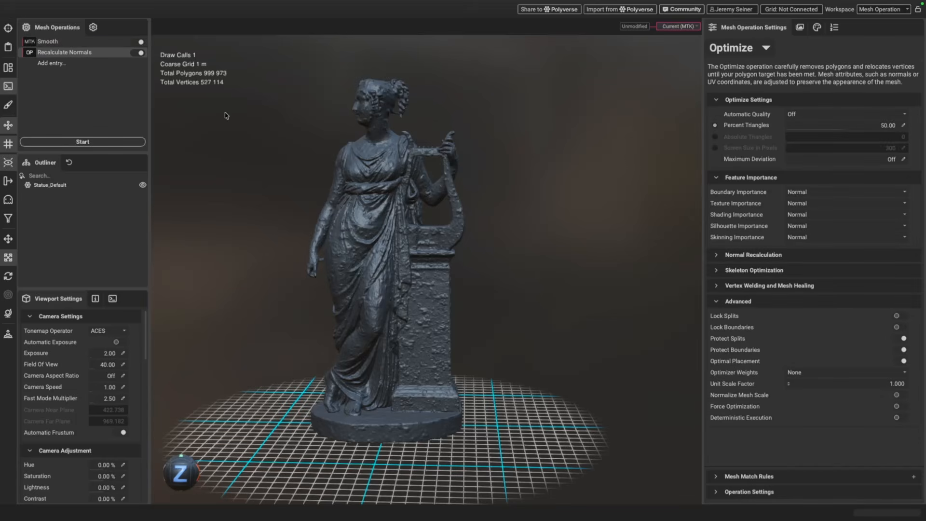
left_click(751, 44)
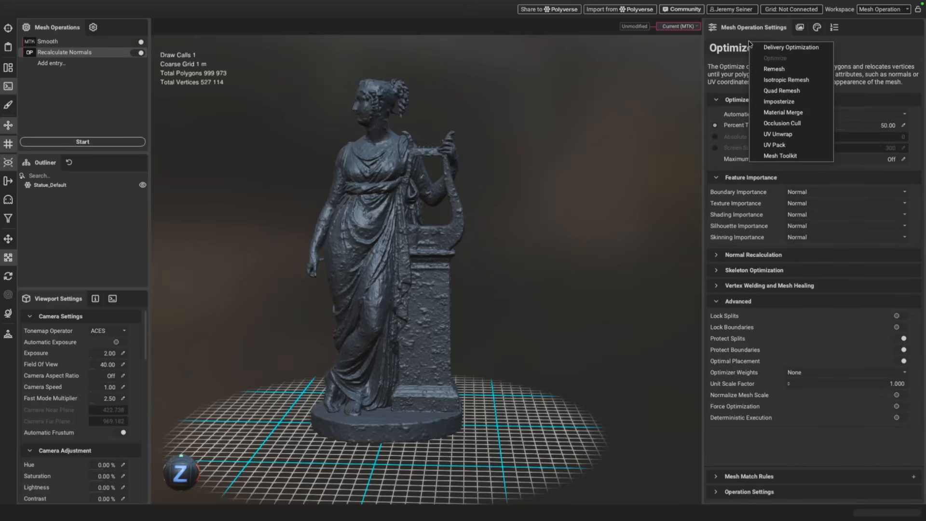
left_click(779, 154)
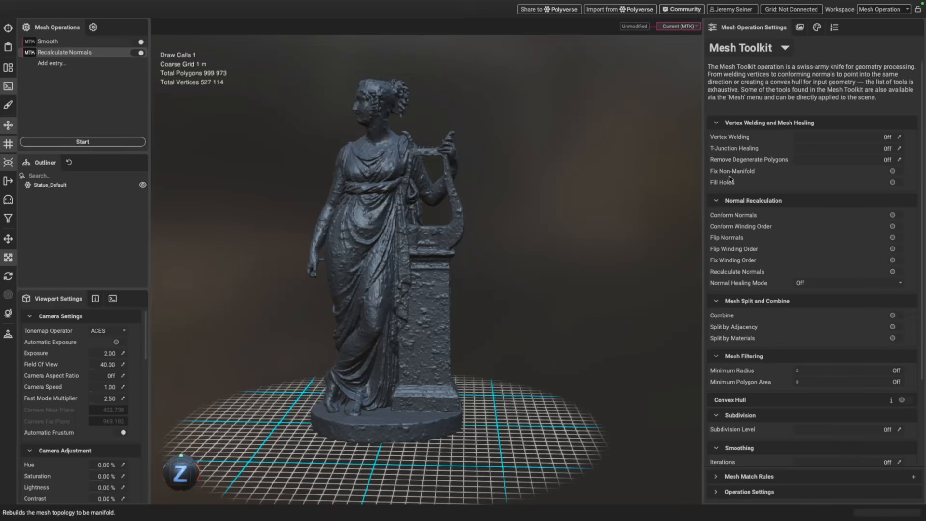
left_click(893, 272)
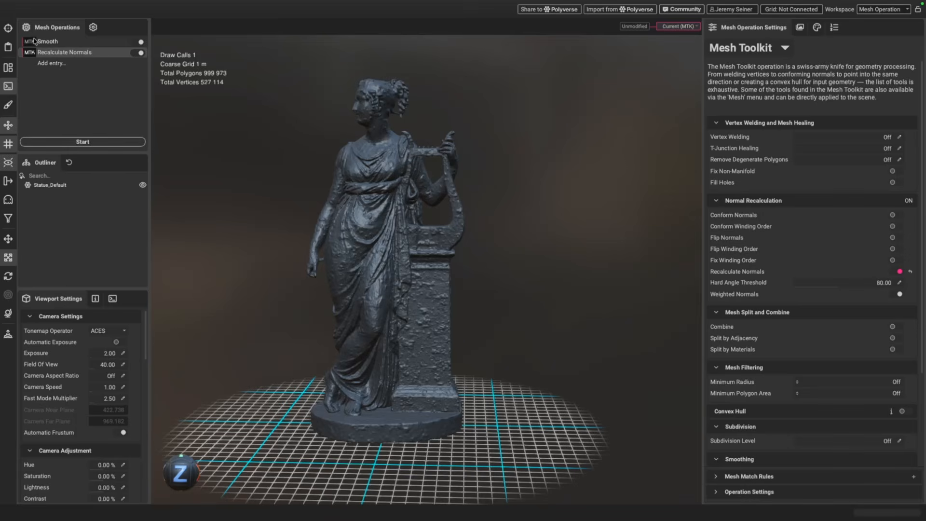
- Enable Previous Output As Input in the profile settings so the Smooth result feeds the Recalculate Normals operation
left_click(93, 28)
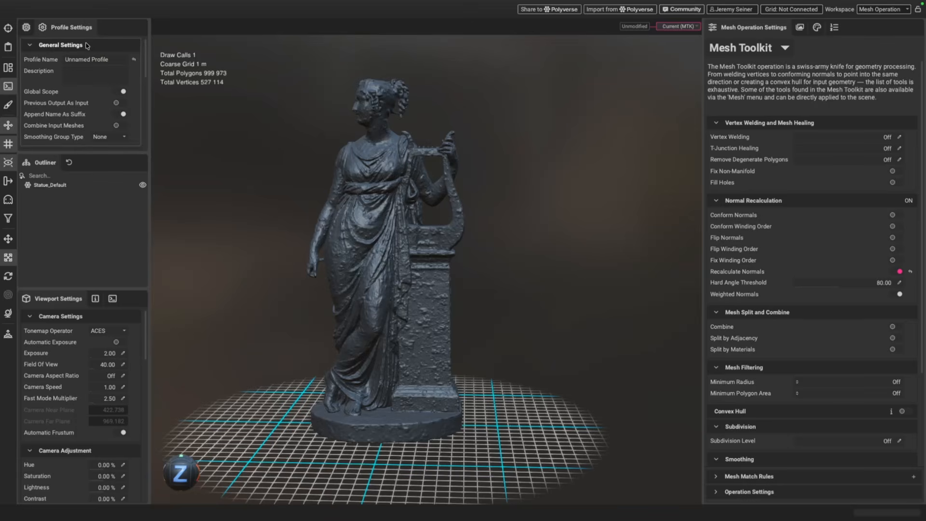
left_click(120, 105)
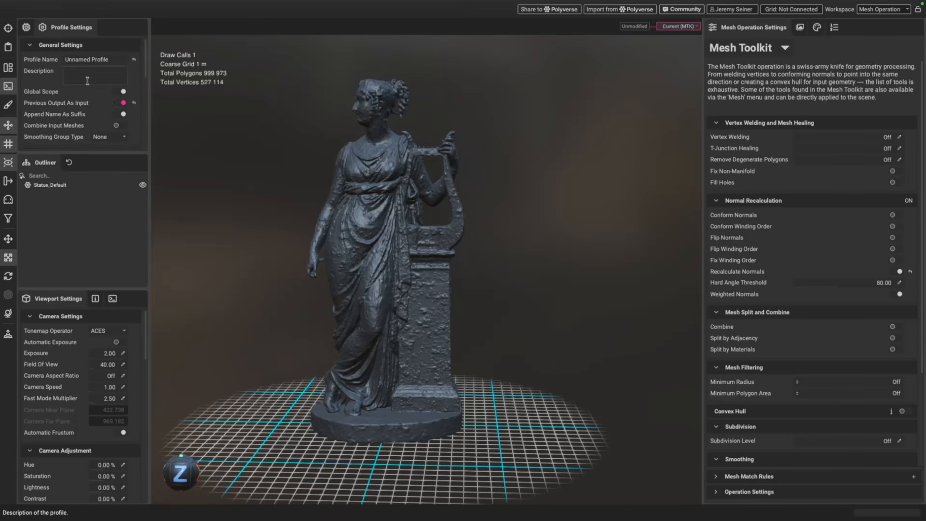
left_click(42, 27)
left_click(34, 42)
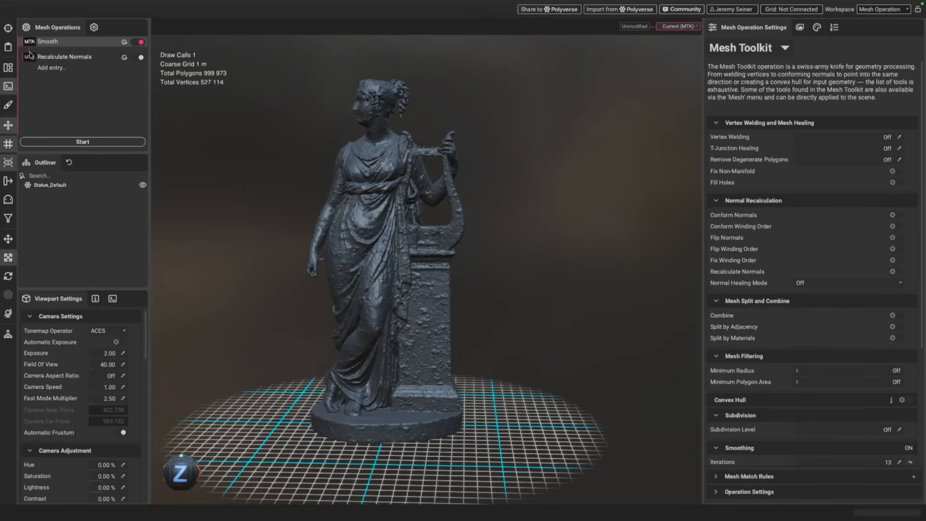
left_click(44, 57)
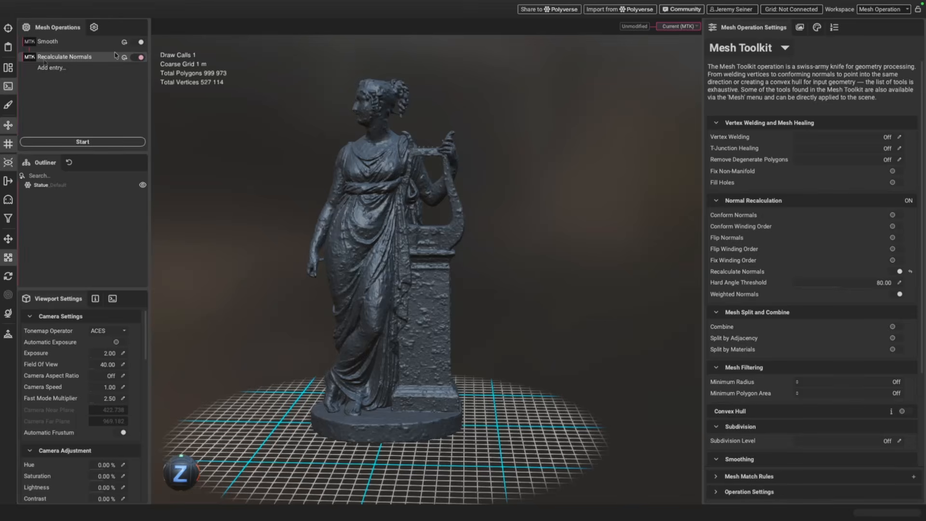
- Turn off the separate output for the Smooth operation only, and run the chained Smooth and Recalculate Normals operations
left_click(124, 43)
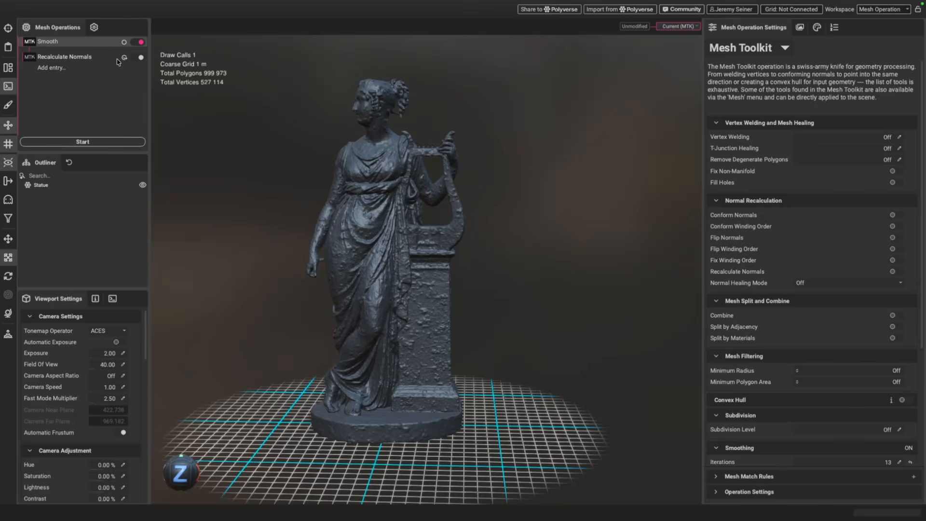
left_click(125, 43)
left_click(125, 42)
left_click(98, 58)
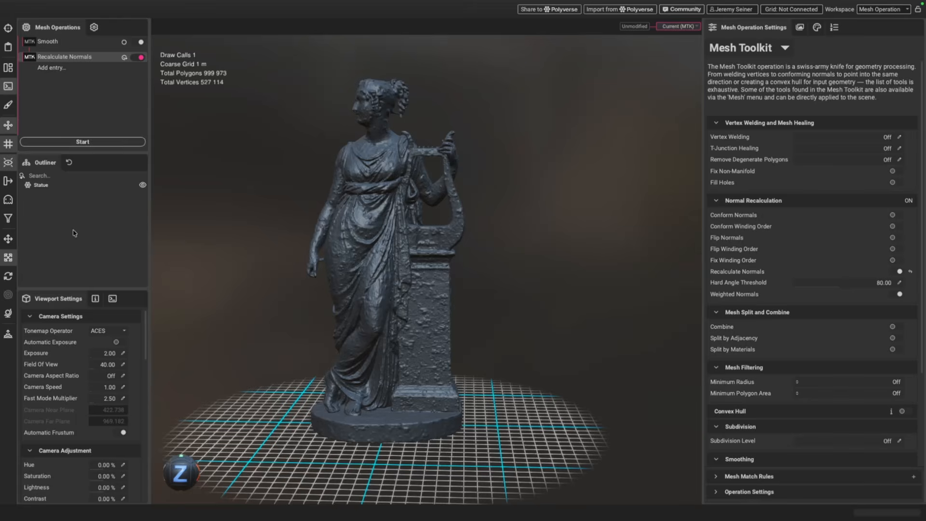
left_click(95, 143)
left_click(472, 258)
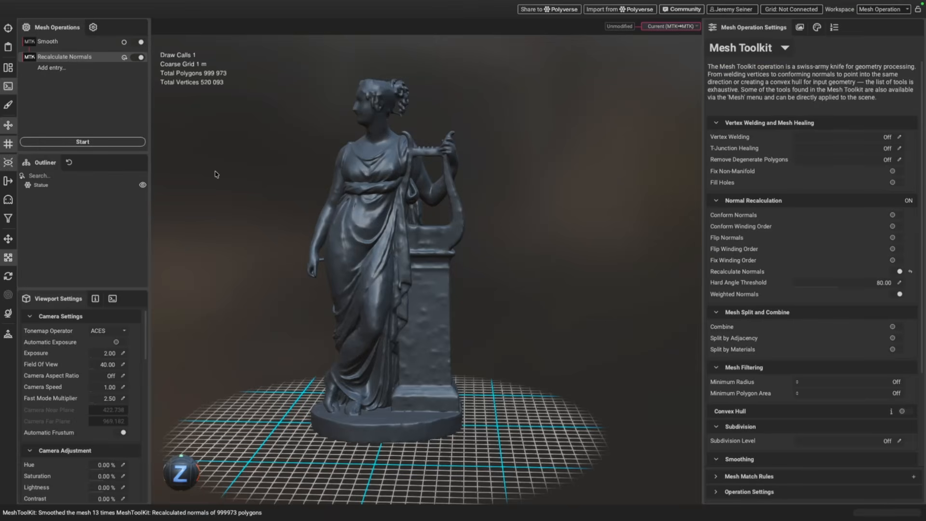
- Examine the smoothed statue's recalculated shading from the front and on the pedestal's carved side
mouse_move(450, 316)
left_mouse_down()
mouse_move(428, 314)
mouse_move(450, 301)
left_mouse_up()
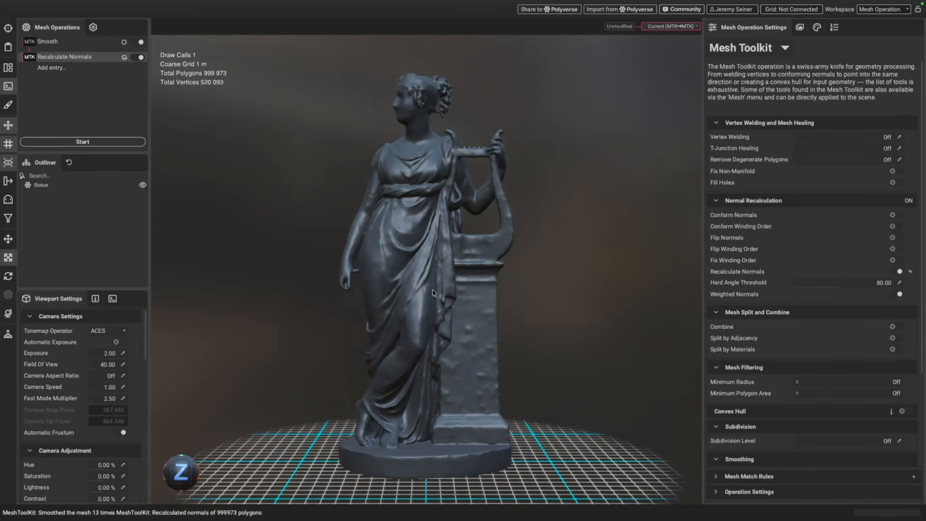
left_click_drag(325, 307, 292, 306)
scroll(497, 325, "up", 3)
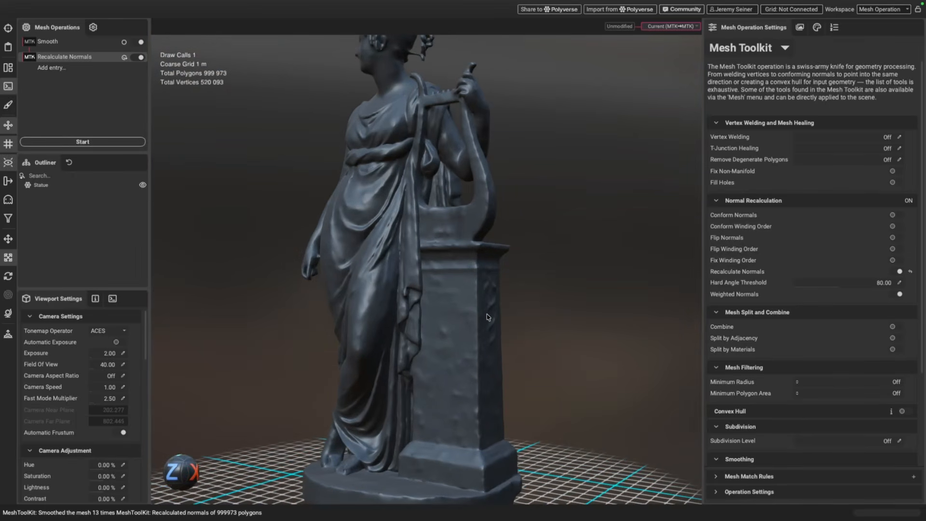
left_click_drag(487, 318, 370, 317, "shift")
scroll(492, 321, "up", 3)
scroll(482, 315, "up", 5)
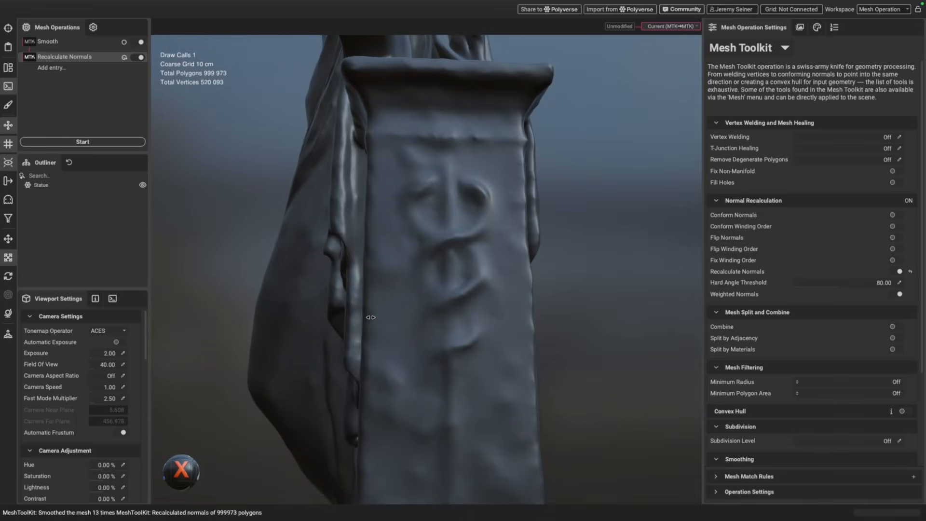
scroll(455, 275, "down", 3)
scroll(458, 272, "down", 5)
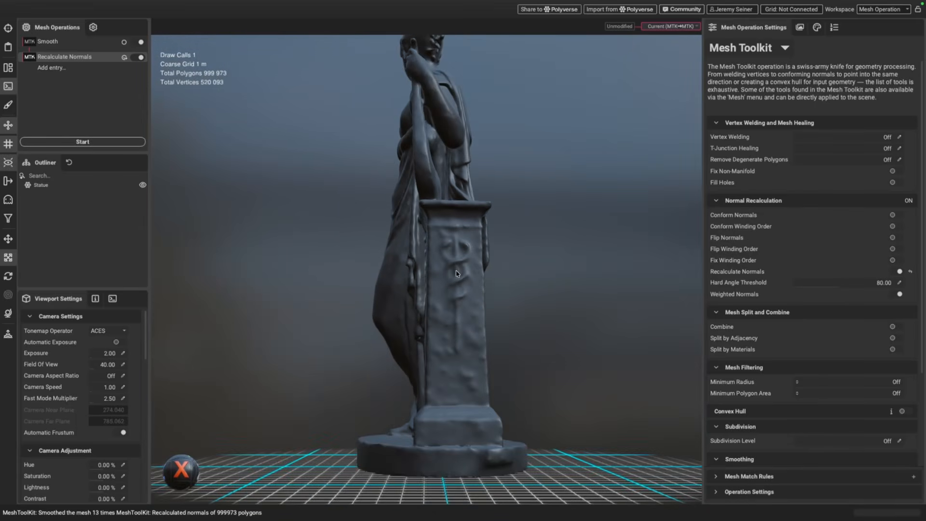
- Examine the smoothed statue's lyre, drapery, hair and face from several angles, as well as the pedestal's front
left_click_drag(458, 271, 508, 290)
scroll(457, 96, "up", 3)
left_click_drag(456, 97, 413, 115)
scroll(481, 113, "up", 2)
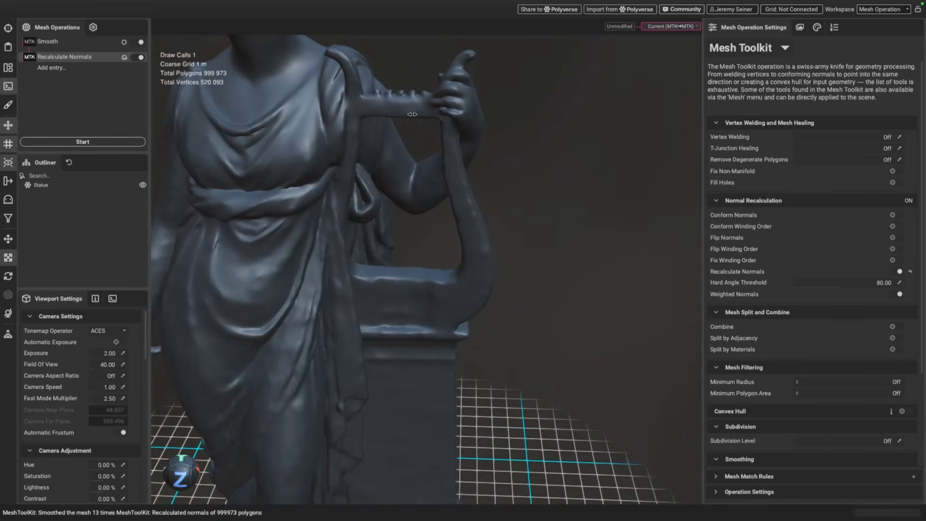
scroll(418, 281, "down", 3)
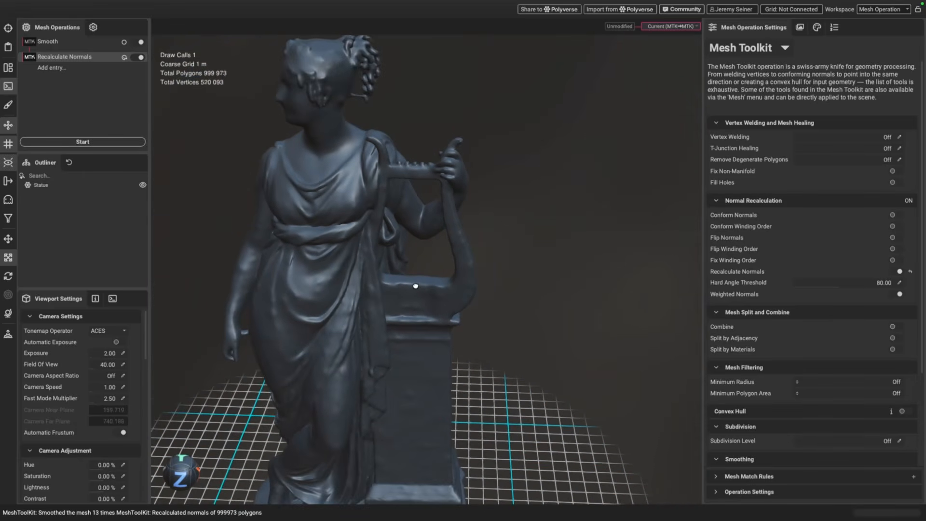
mouse_move(447, 274)
left_mouse_down()
mouse_move(467, 264)
mouse_move(457, 267)
left_mouse_up()
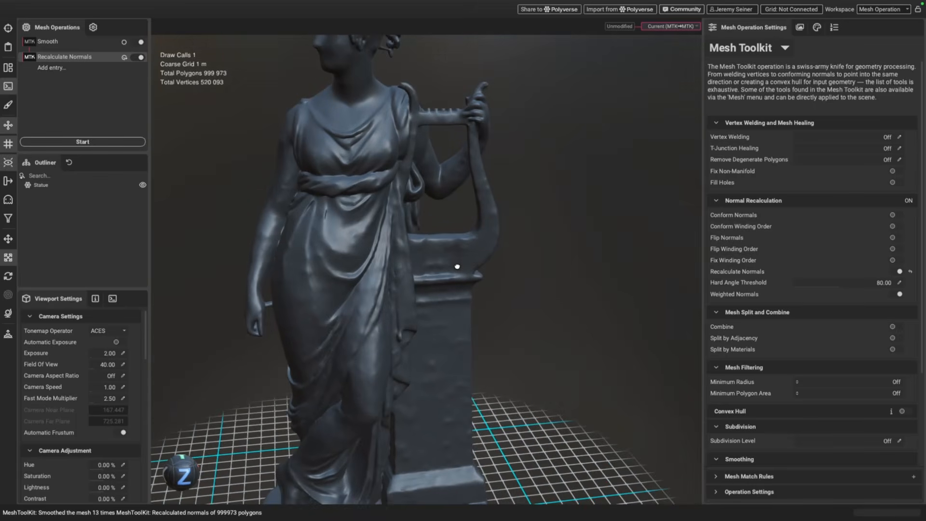
middle_click_drag(457, 266, 453, 293)
left_click_drag(453, 293, 427, 290)
scroll(342, 151, "up", 4)
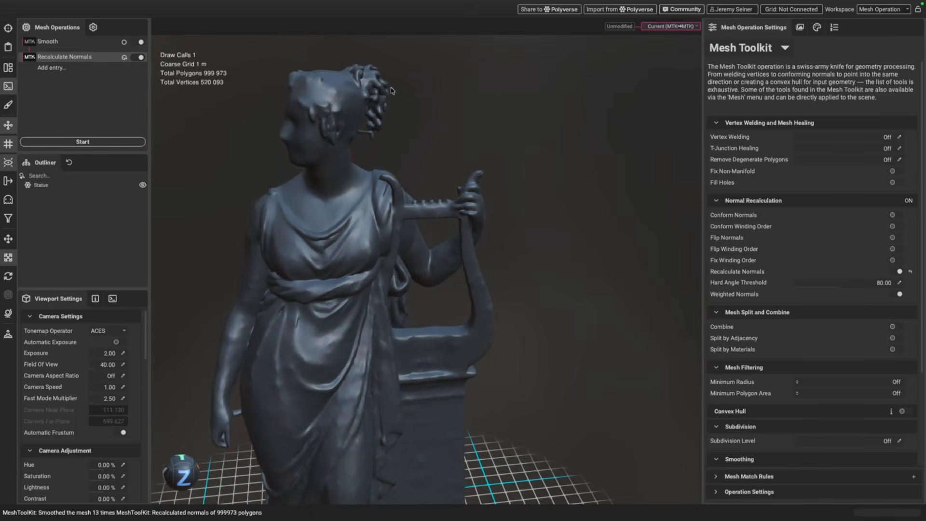
middle_click_drag(326, 81, 322, 111)
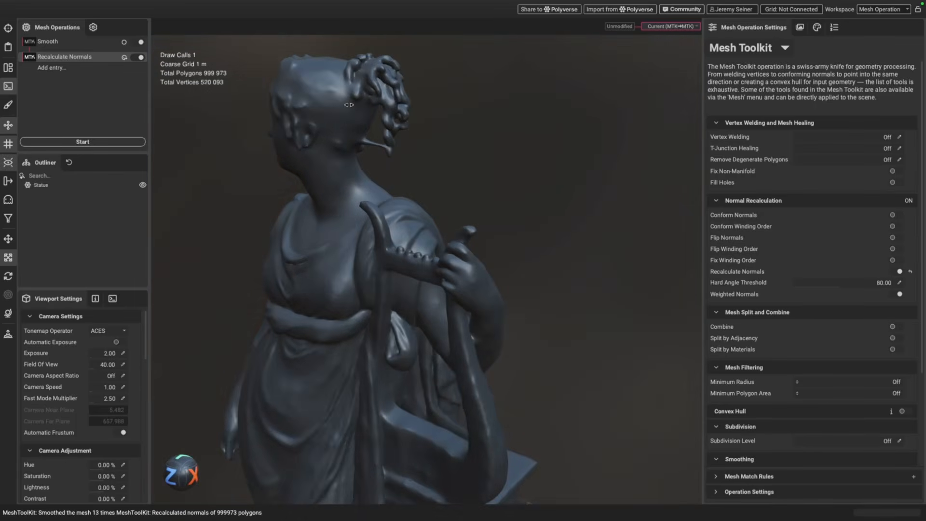
left_click_drag(322, 111, 316, 155)
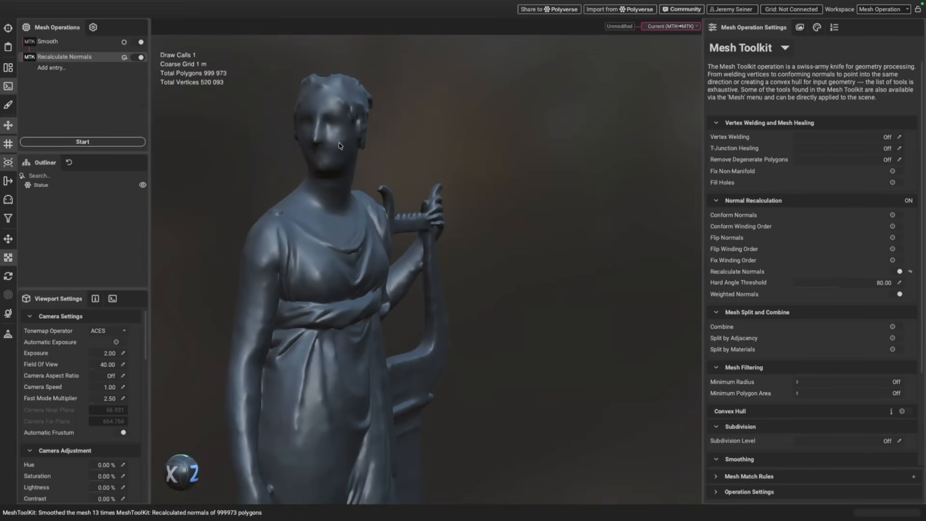
scroll(337, 149, "down", 2)
left_click_drag(337, 149, 385, 316)
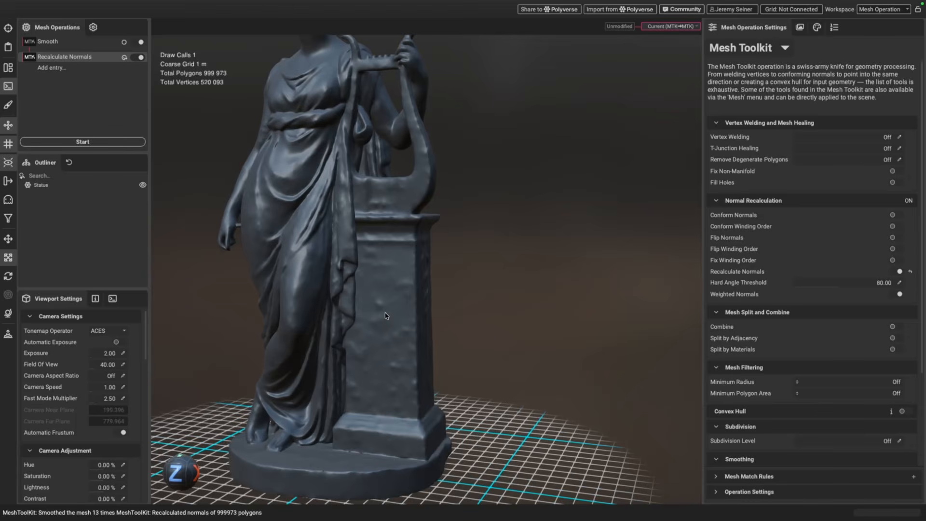
left_click_drag(395, 310, 395, 309)
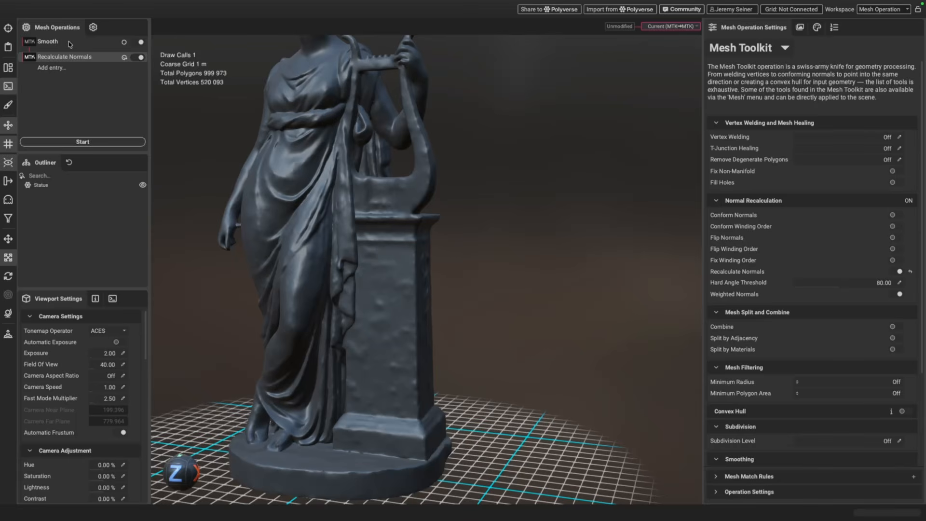
- Review the smoothing, transform and advanced settings of the Smooth operation
left_click(53, 41)
scroll(747, 365, "down", 5)
scroll(747, 365, "down", 2)
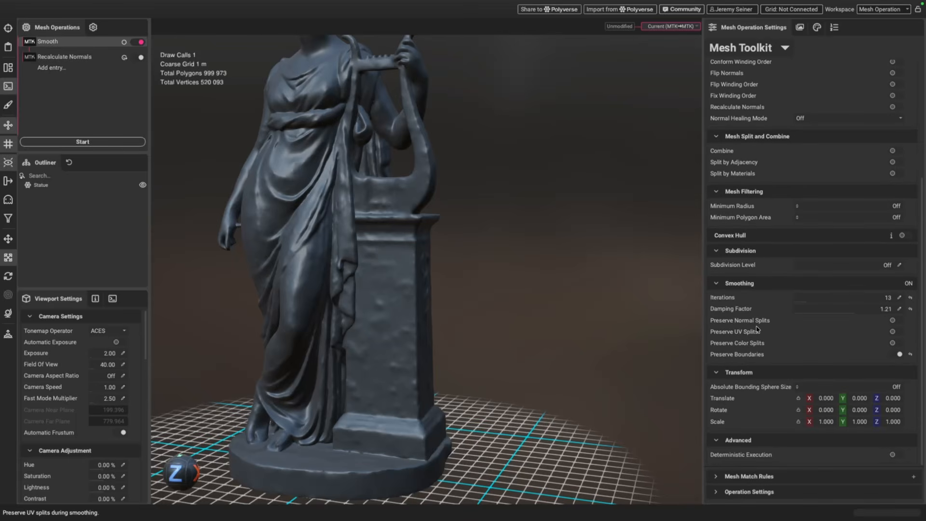
scroll(366, 300, "down", 4)
left_click_drag(331, 289, 348, 307)
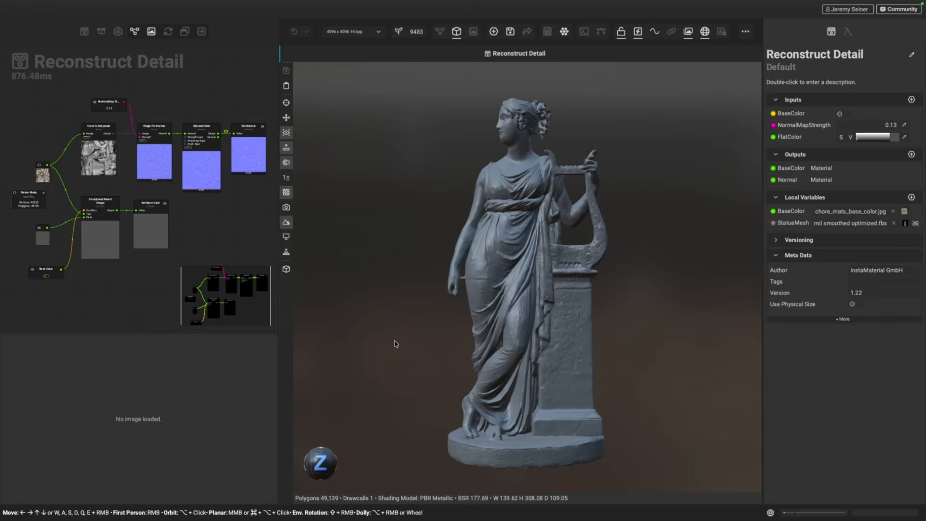
- In the Reconstruct Detail project, examine the optimized statue's drapery, lyre and pedestal carving up close
left_click_drag(376, 339, 423, 339, "alt")
scroll(554, 318, "up", 4)
left_click_drag(554, 316, 515, 318, "alt")
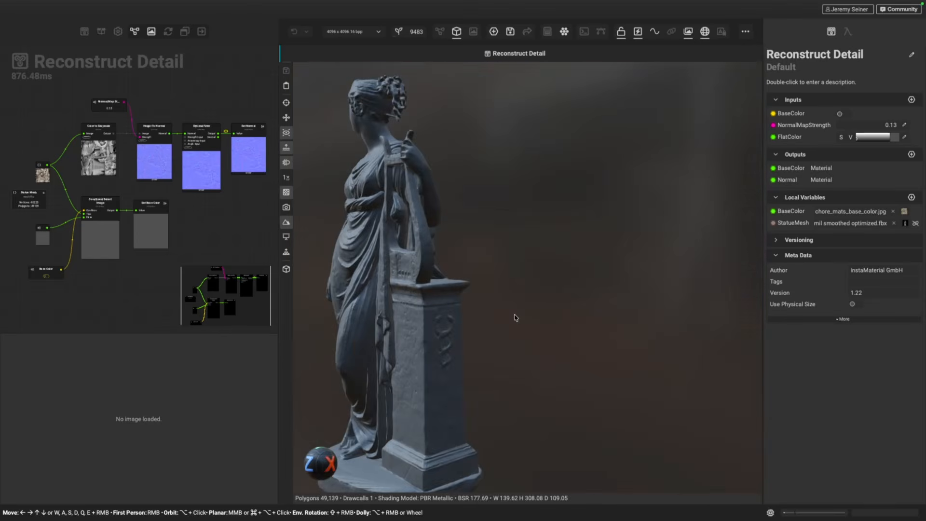
scroll(412, 357, "up", 6)
left_click_drag(467, 335, 443, 329, "alt")
scroll(453, 331, "down", 5)
scroll(436, 318, "down", 3)
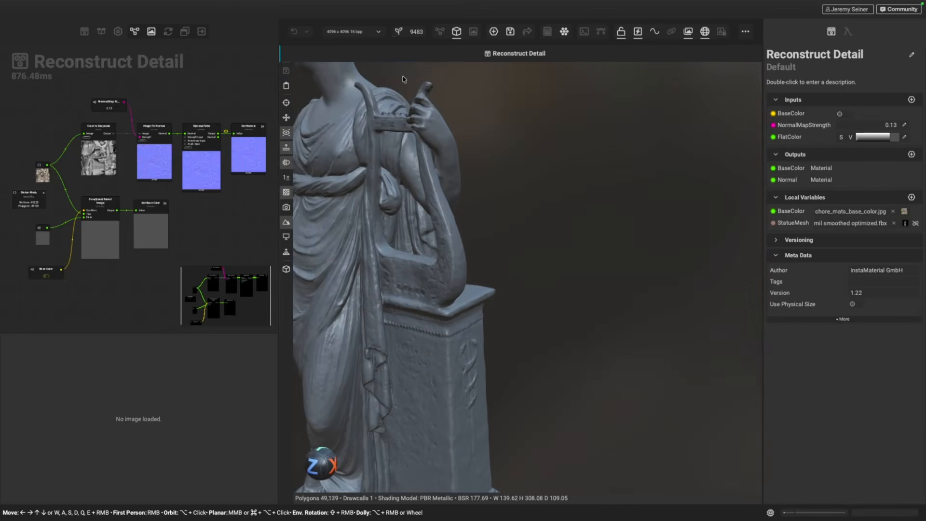
- Examine the optimized statue's lyre, draped torso and face from several angles while rotating the environment lighting
scroll(391, 132, "up", 4)
scroll(391, 128, "down", 5)
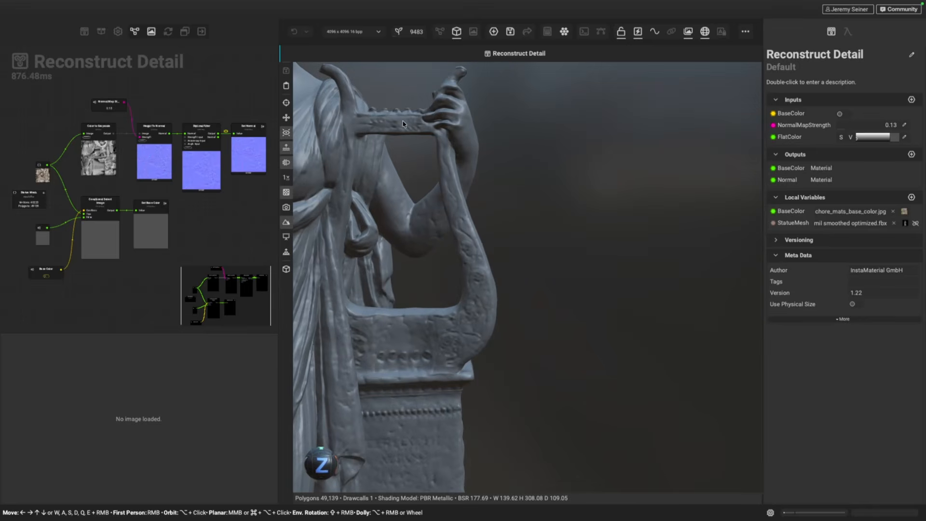
middle_click_drag(449, 247, 510, 323)
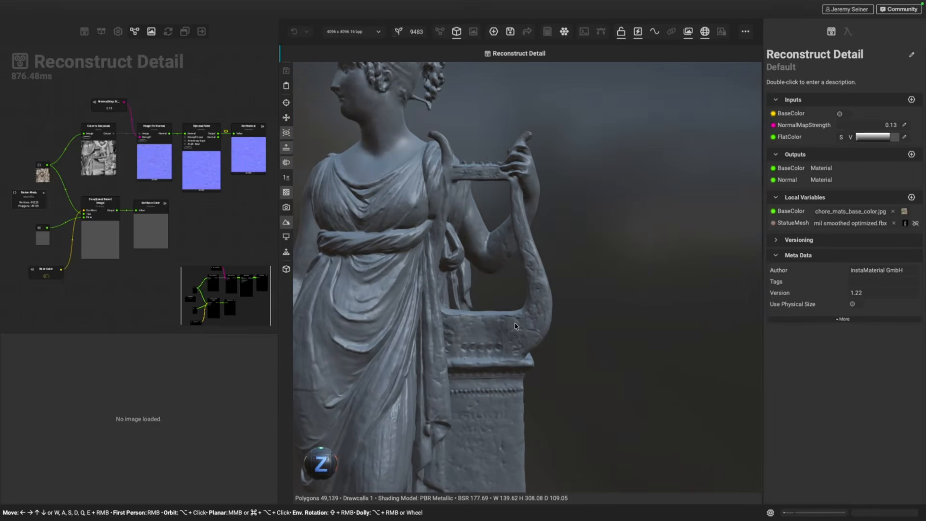
scroll(528, 324, "down", 4)
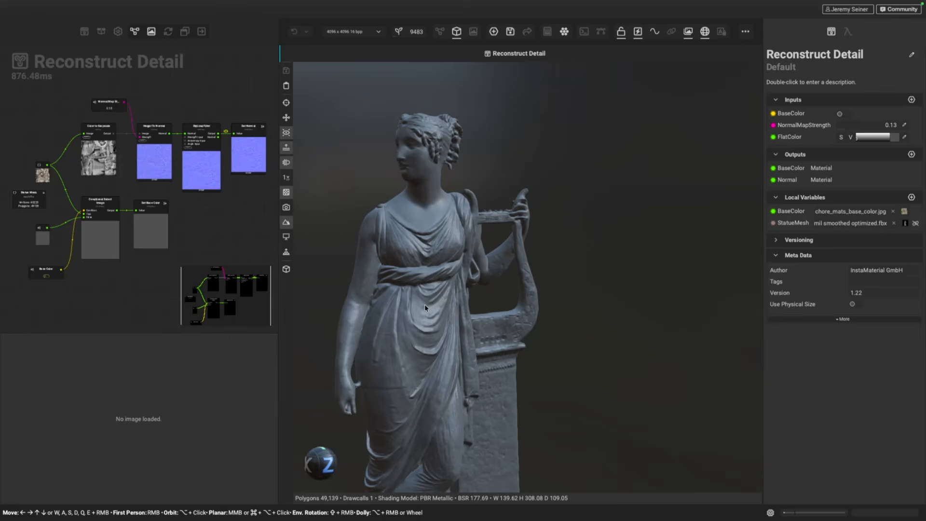
left_click_drag(370, 322, 396, 332, "alt")
scroll(466, 187, "up", 5)
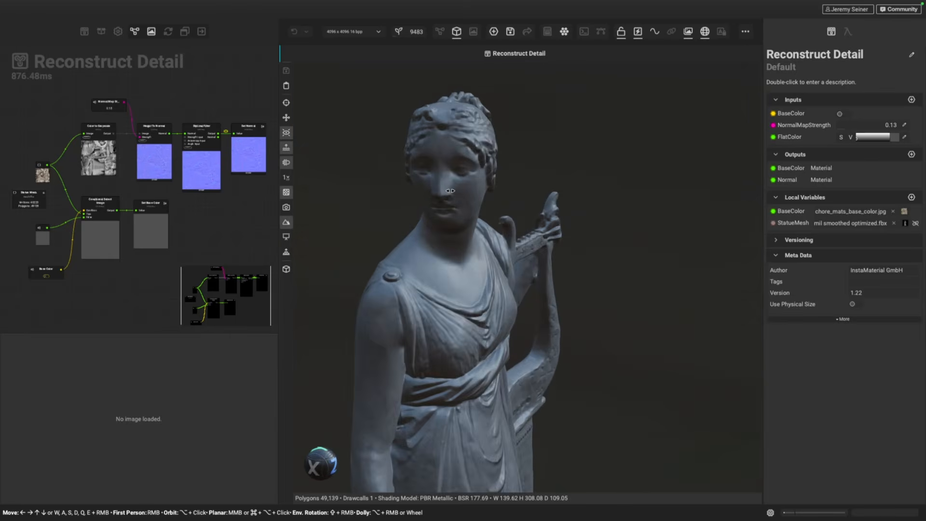
right_click_drag(464, 188, 421, 195, "shift")
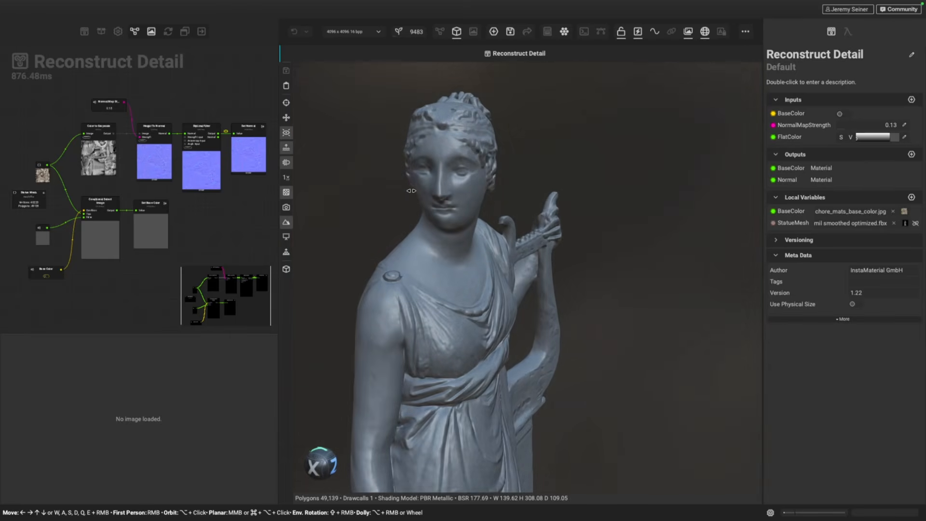
scroll(443, 289, "down", 3)
left_click_drag(445, 321, 427, 323, "alt")
- Preview the BaseColor texture from the graph and examine the whole statue, including its wireframe
left_click(42, 176)
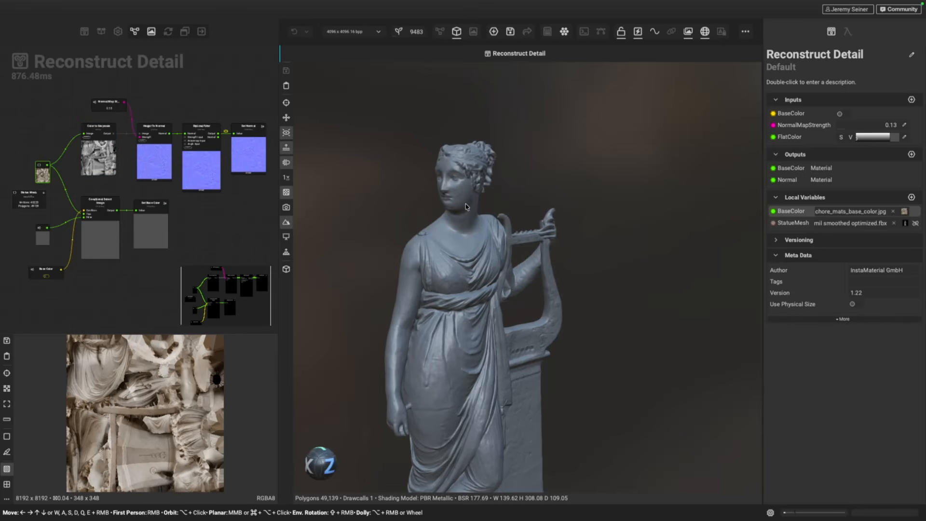
scroll(479, 332, "down", 3)
middle_click_drag(461, 386, 460, 306)
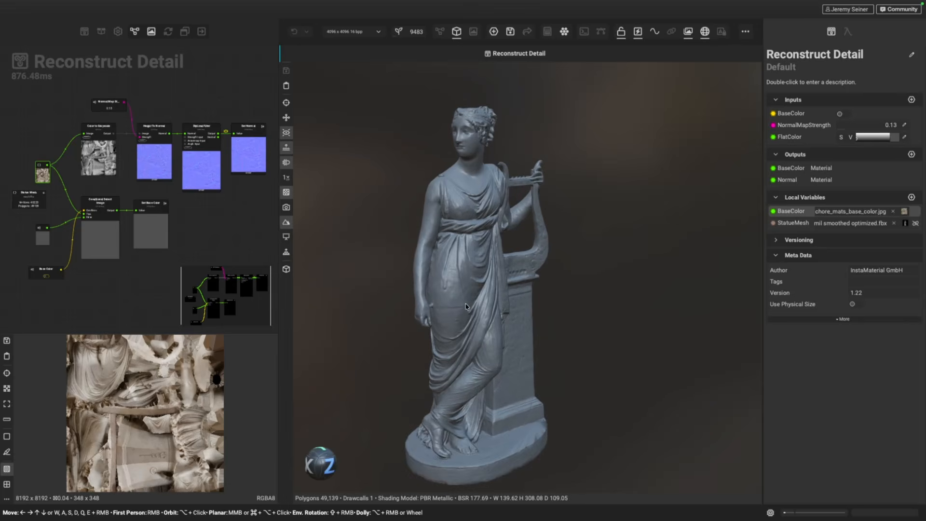
mouse_move(464, 311)
left_mouse_down("alt")
mouse_move(455, 320)
mouse_move(477, 318)
left_mouse_up("alt")
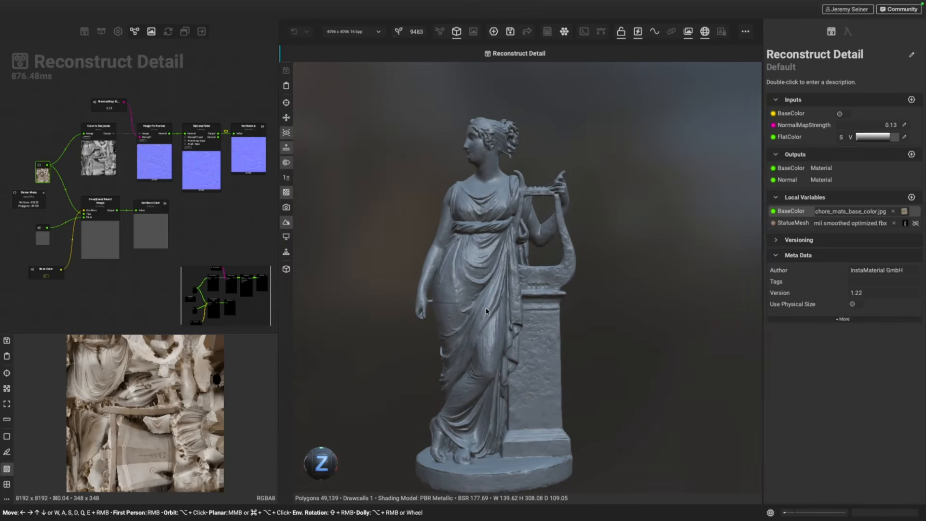
middle_click_drag(484, 308, 485, 290)
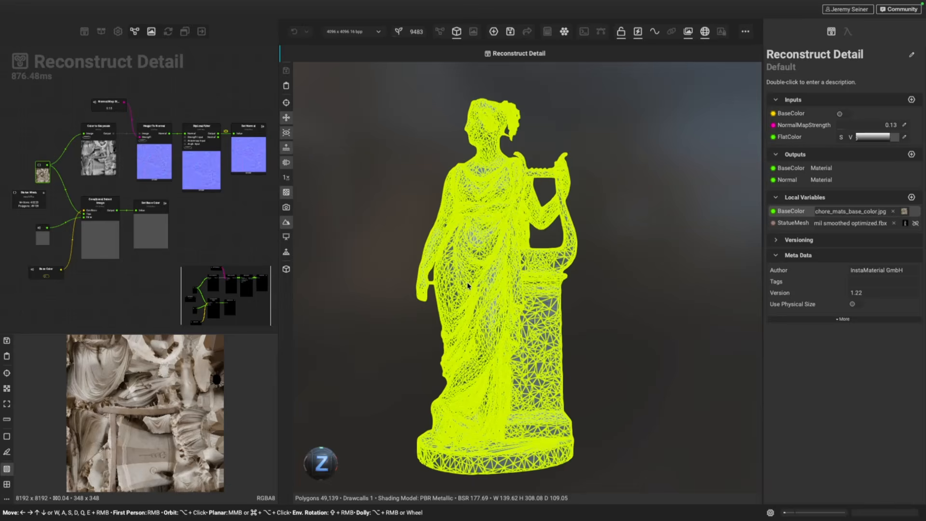
mouse_move(467, 286)
left_mouse_down("alt")
mouse_move(479, 289)
mouse_move(472, 288)
left_mouse_up("alt")
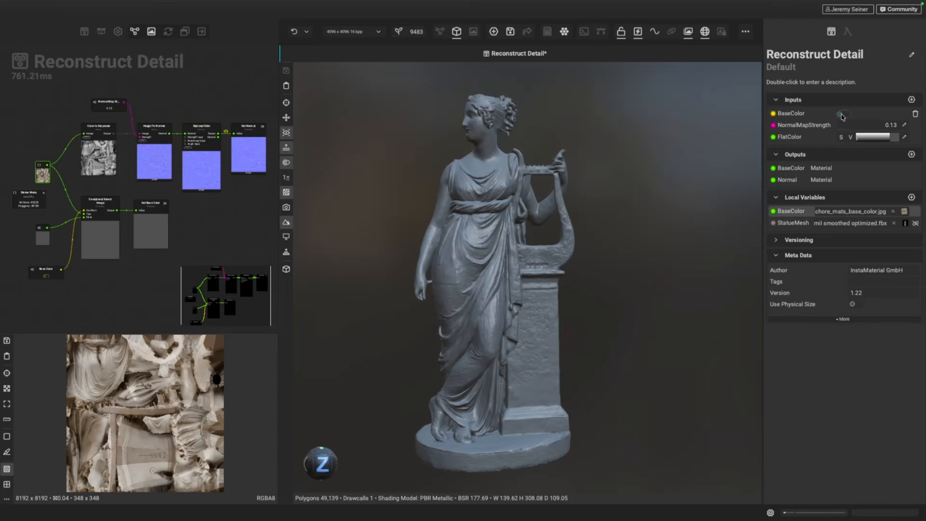
- Toggle the BaseColor input and compare the full reconstructed statue with the original rough mesh in the Mesh Operation workspace
left_click(842, 117)
left_click_drag(512, 281, 444, 273, "alt")
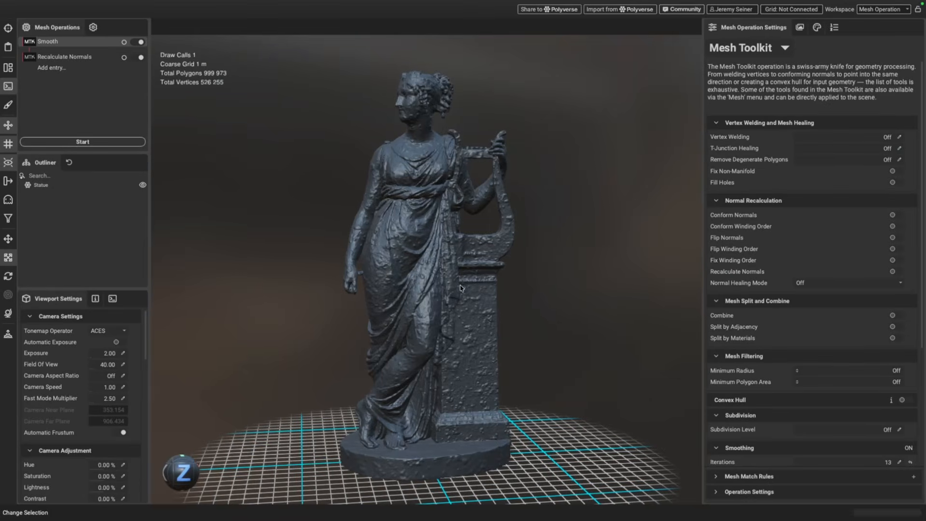
left_click_drag(464, 341, 513, 326, "alt")
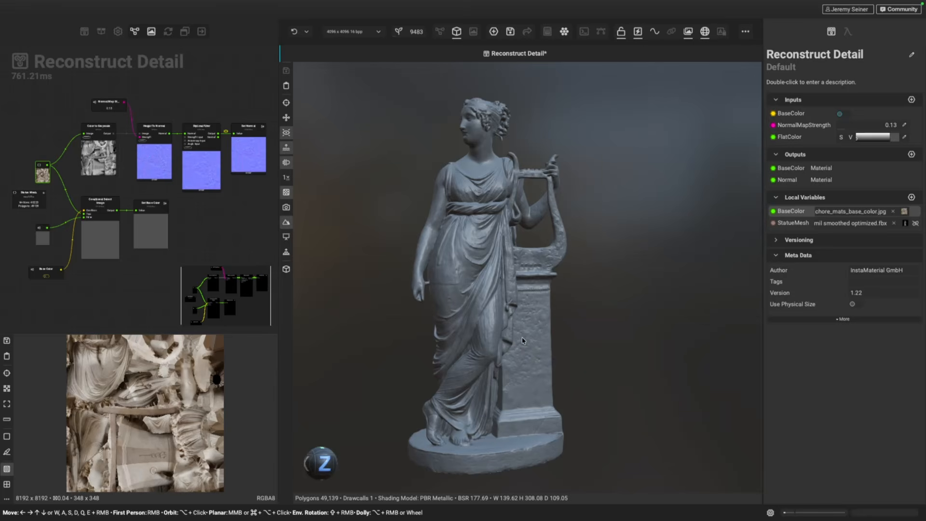
left_click_drag(522, 341, 497, 347, "alt")
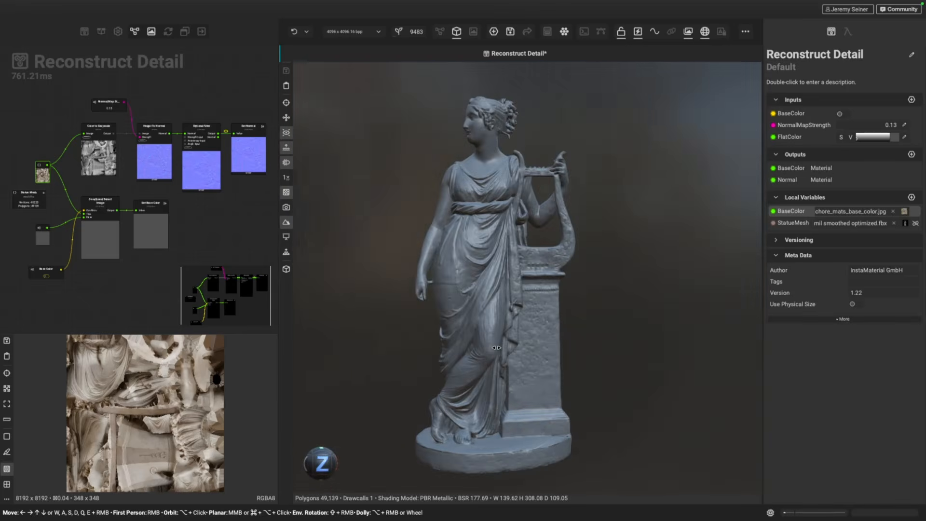
mouse_move(496, 348)
right_mouse_down("shift")
mouse_move(446, 345)
mouse_move(483, 345)
right_mouse_up("shift")
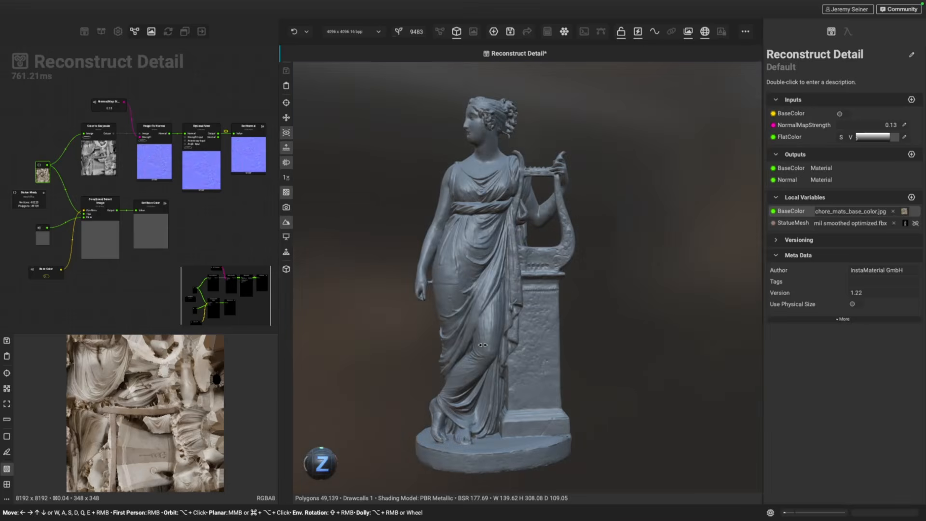
left_click_drag(537, 375, 564, 370, "alt")
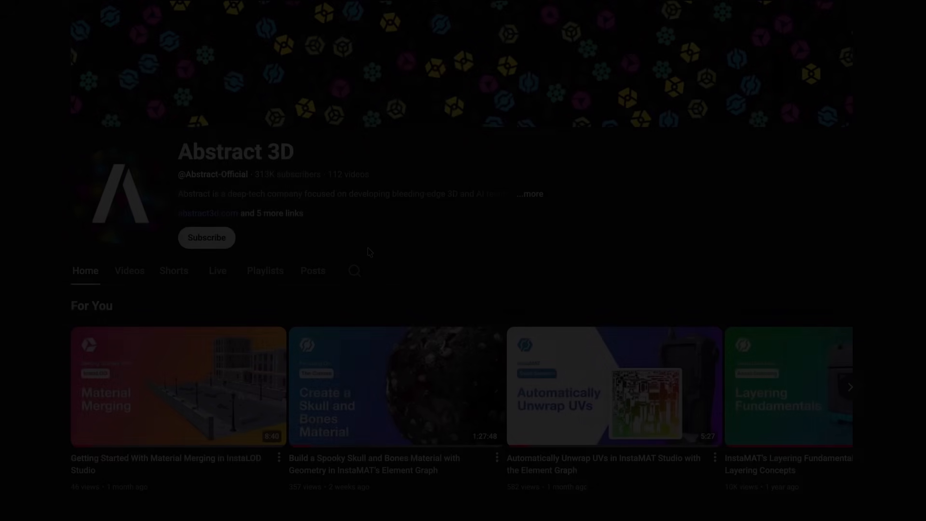
- Subscribe to the Abstract 3D channel on YouTube and choose its notification setting
left_click(220, 240)
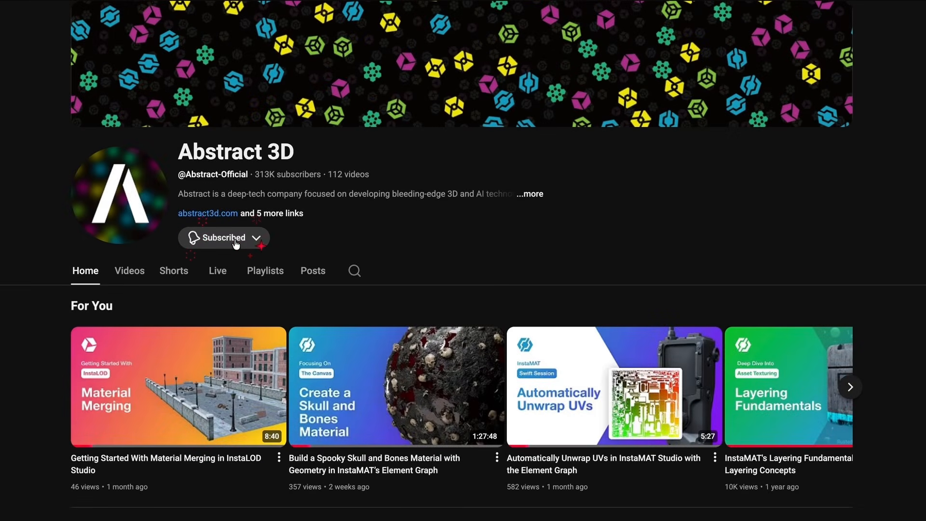
left_click(257, 240)
left_click(246, 264)
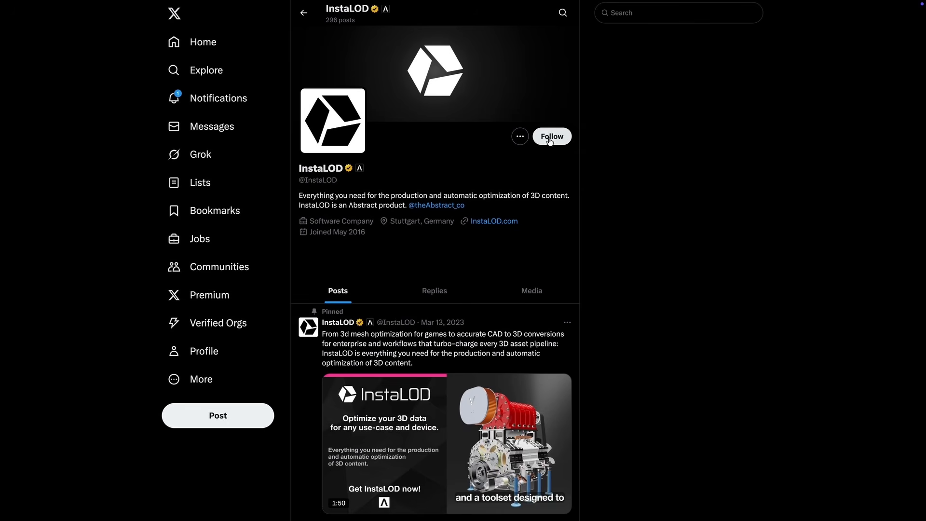
- Follow the InstaLOD account on X and browse the category overview of the Abstract Community forum
left_click(546, 136)
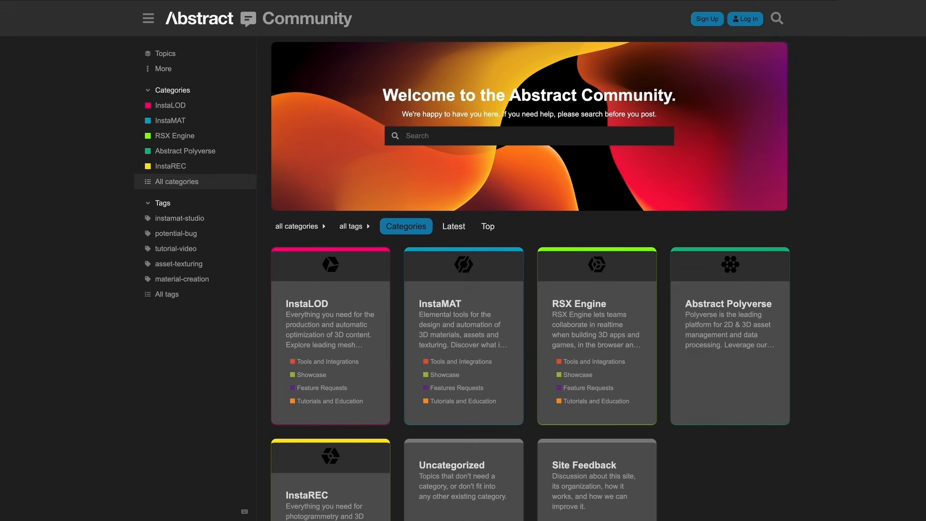
scroll(531, 275, "down", 1)
scroll(531, 275, "down", 2)
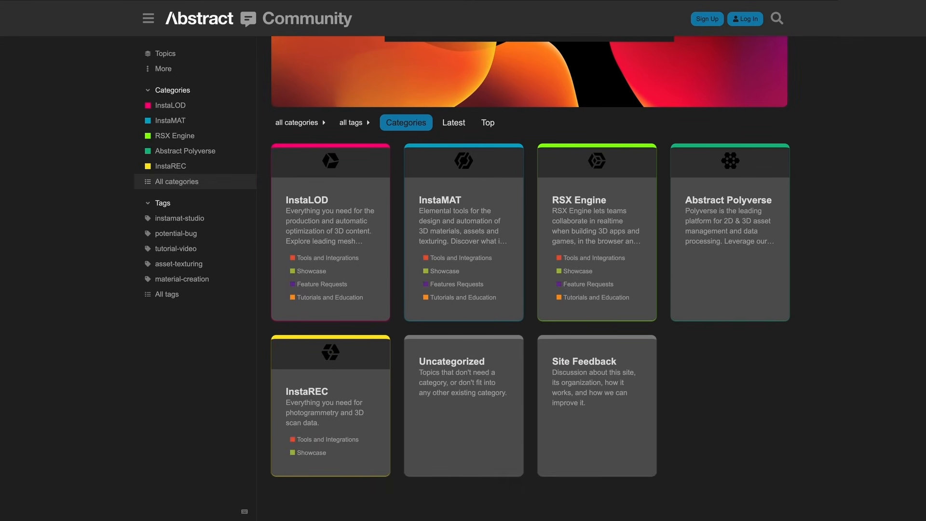